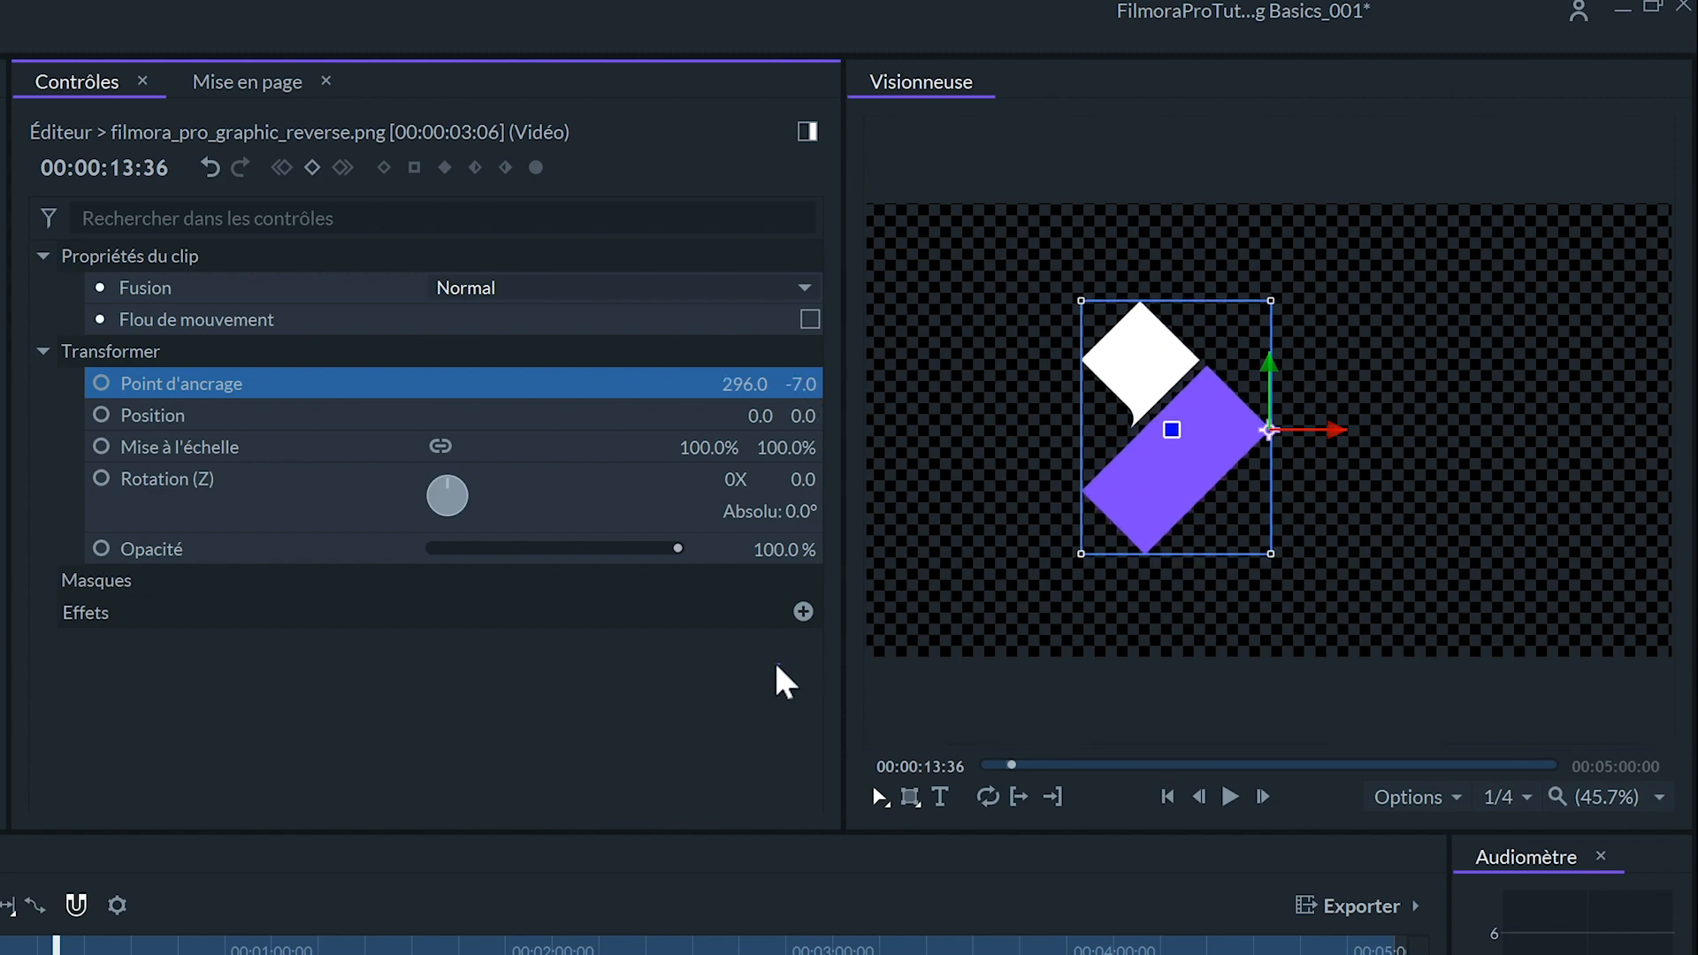
- Move the graphic freely and along each axis to a position of about -73.6, 205.3, and toggle Position keyframing on and off
left_click(642, 415)
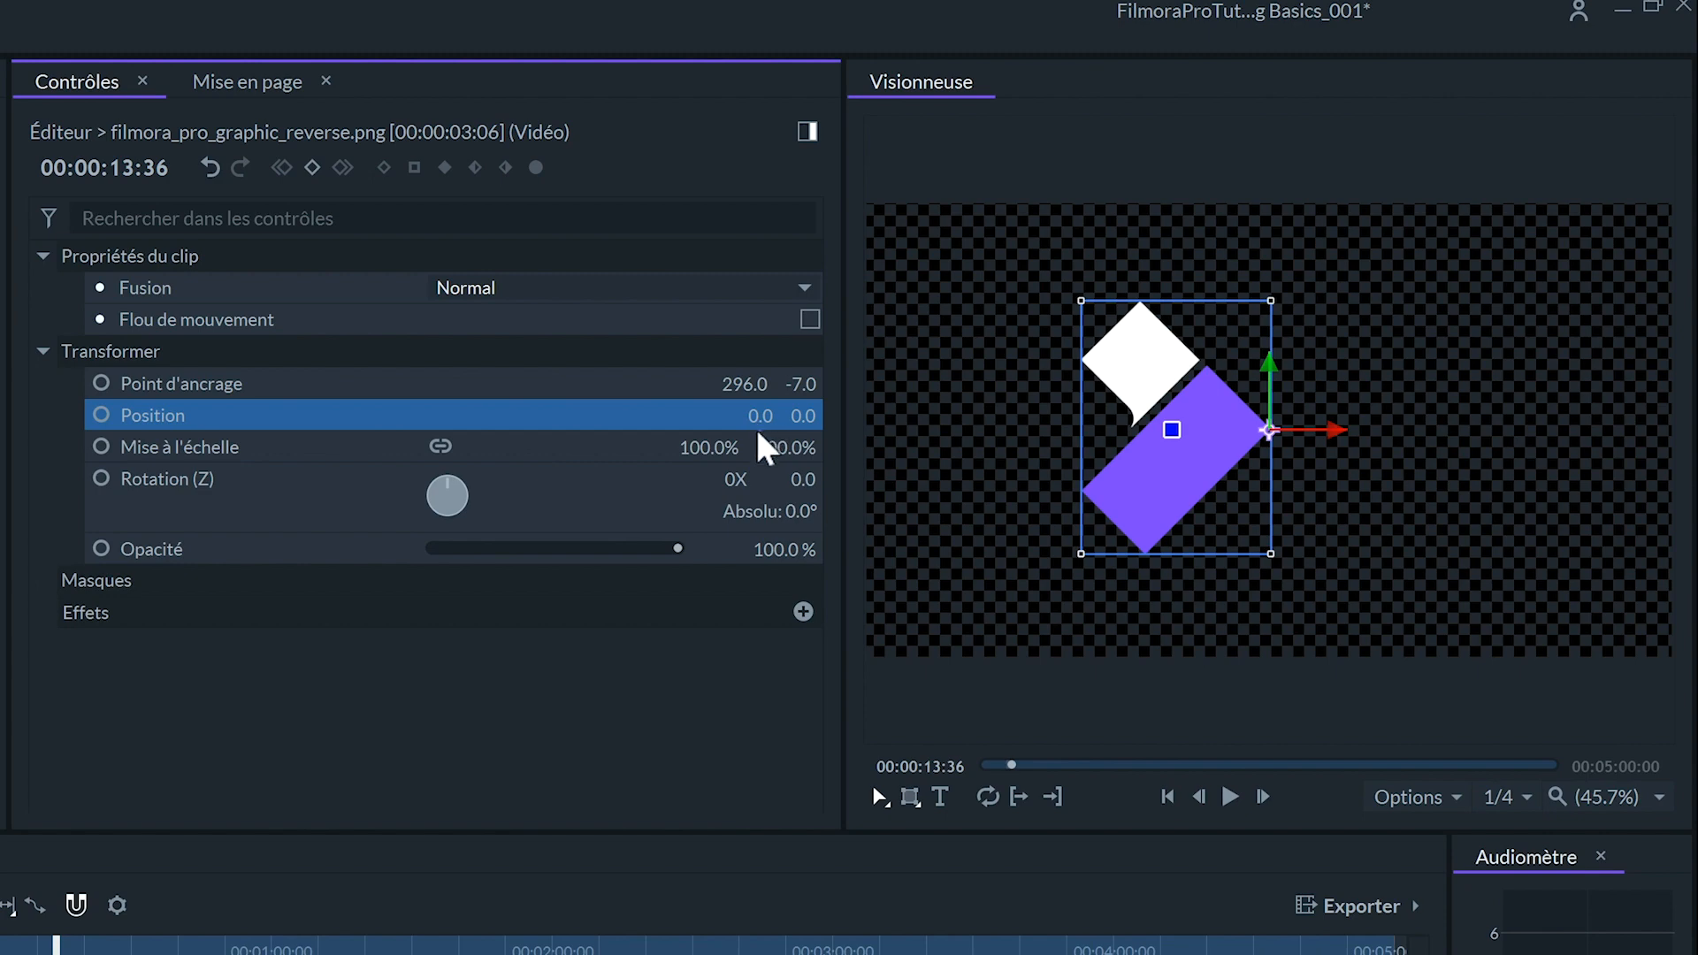
left_click_drag(755, 407, 799, 413)
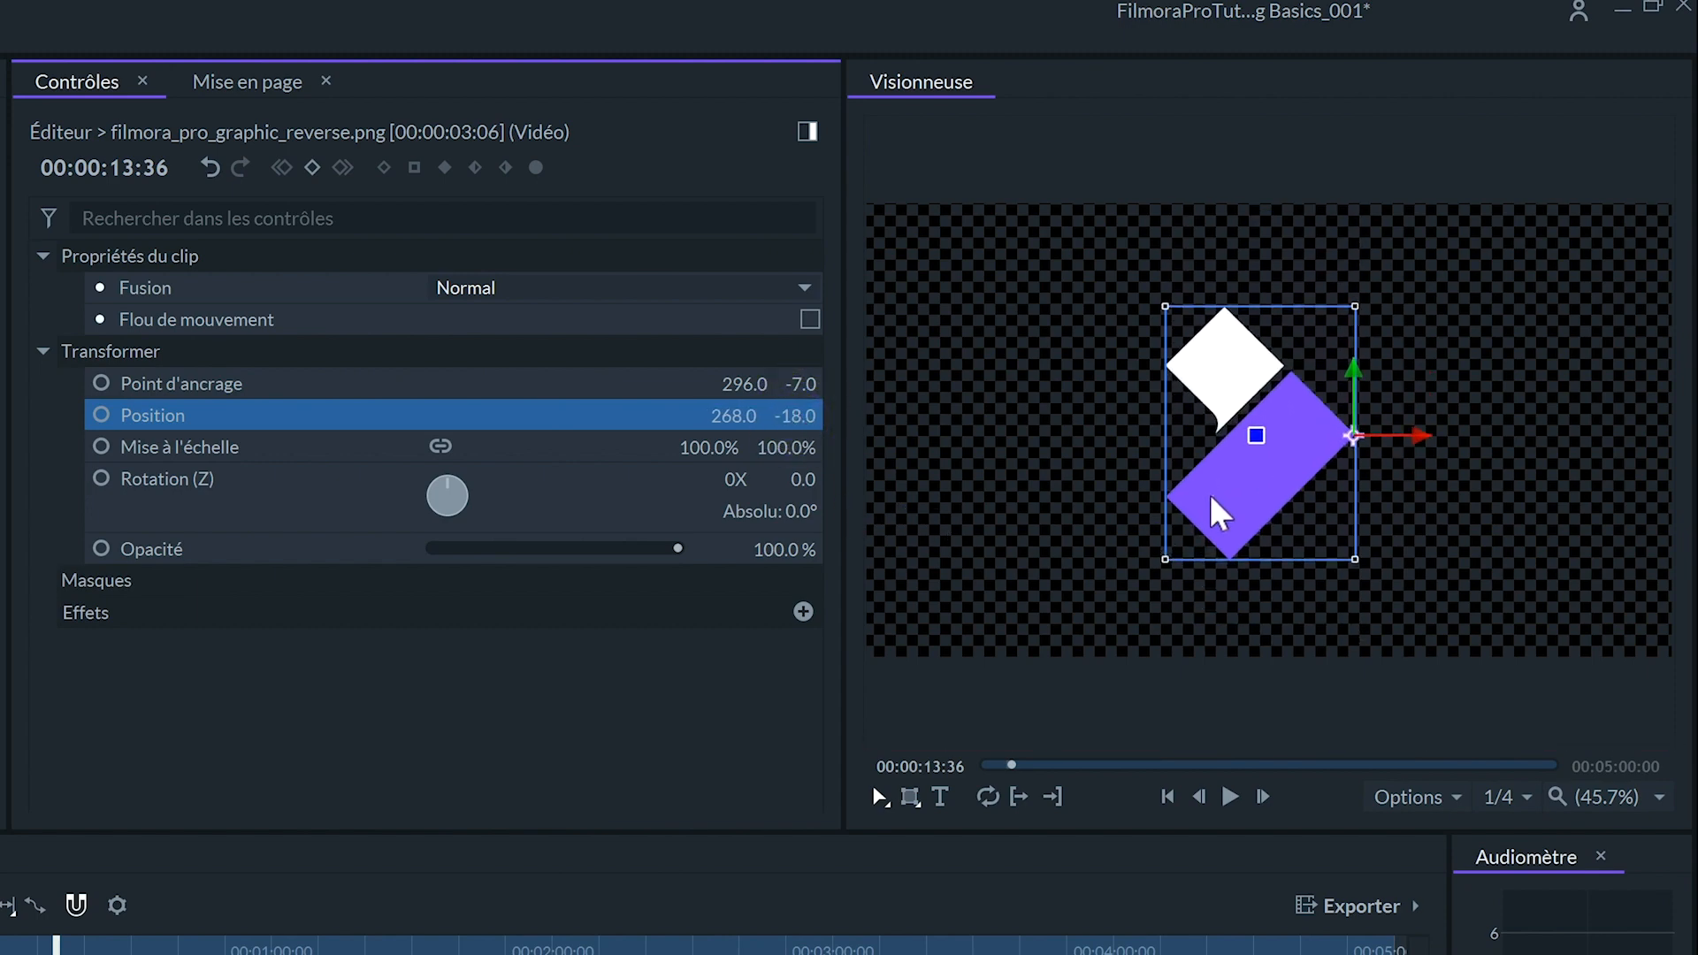
left_click_drag(1220, 489, 1086, 553)
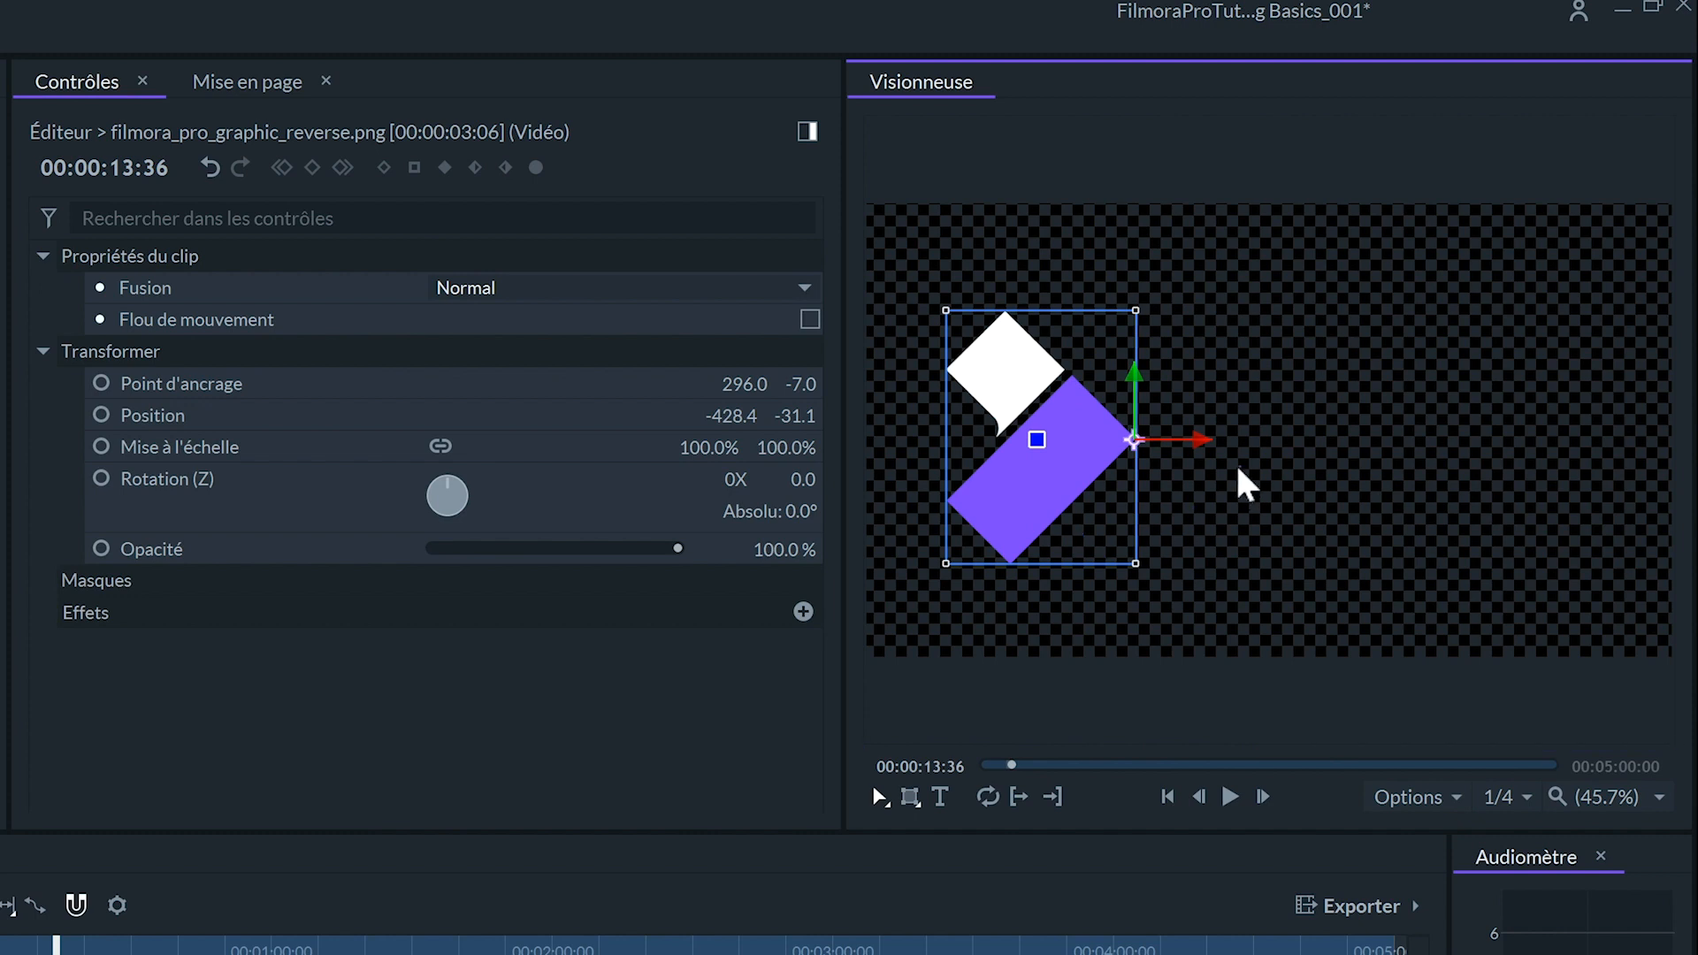
left_click_drag(1203, 439, 1307, 506)
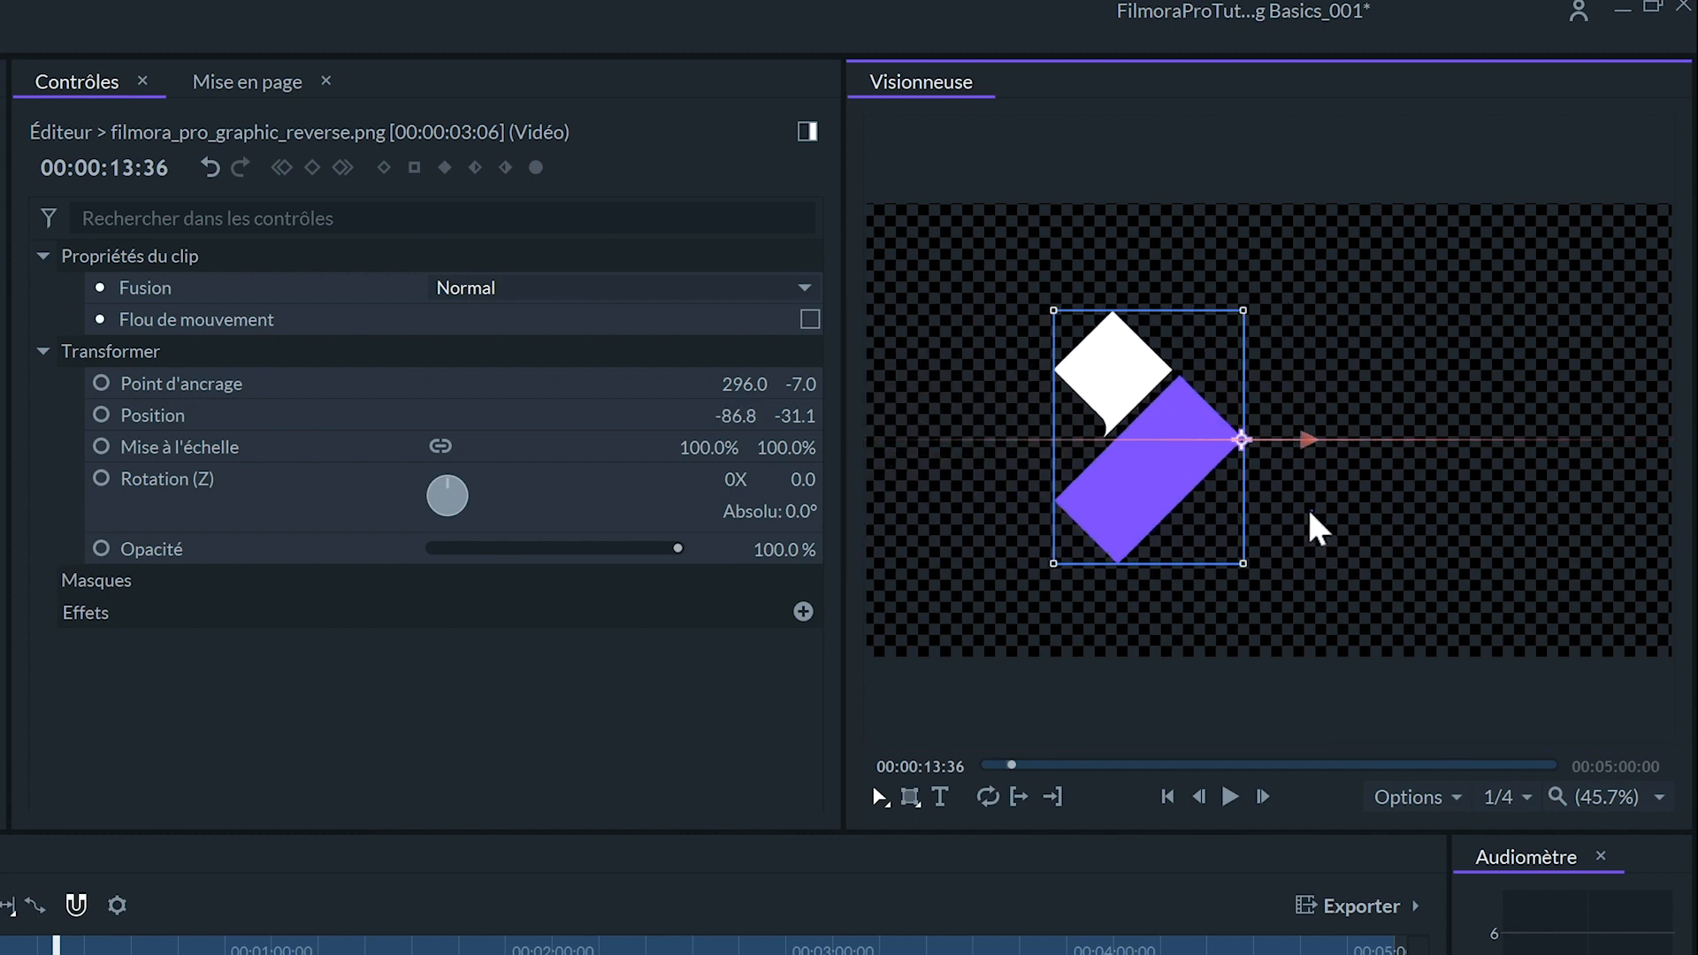
left_click_drag(1254, 396, 1259, 328)
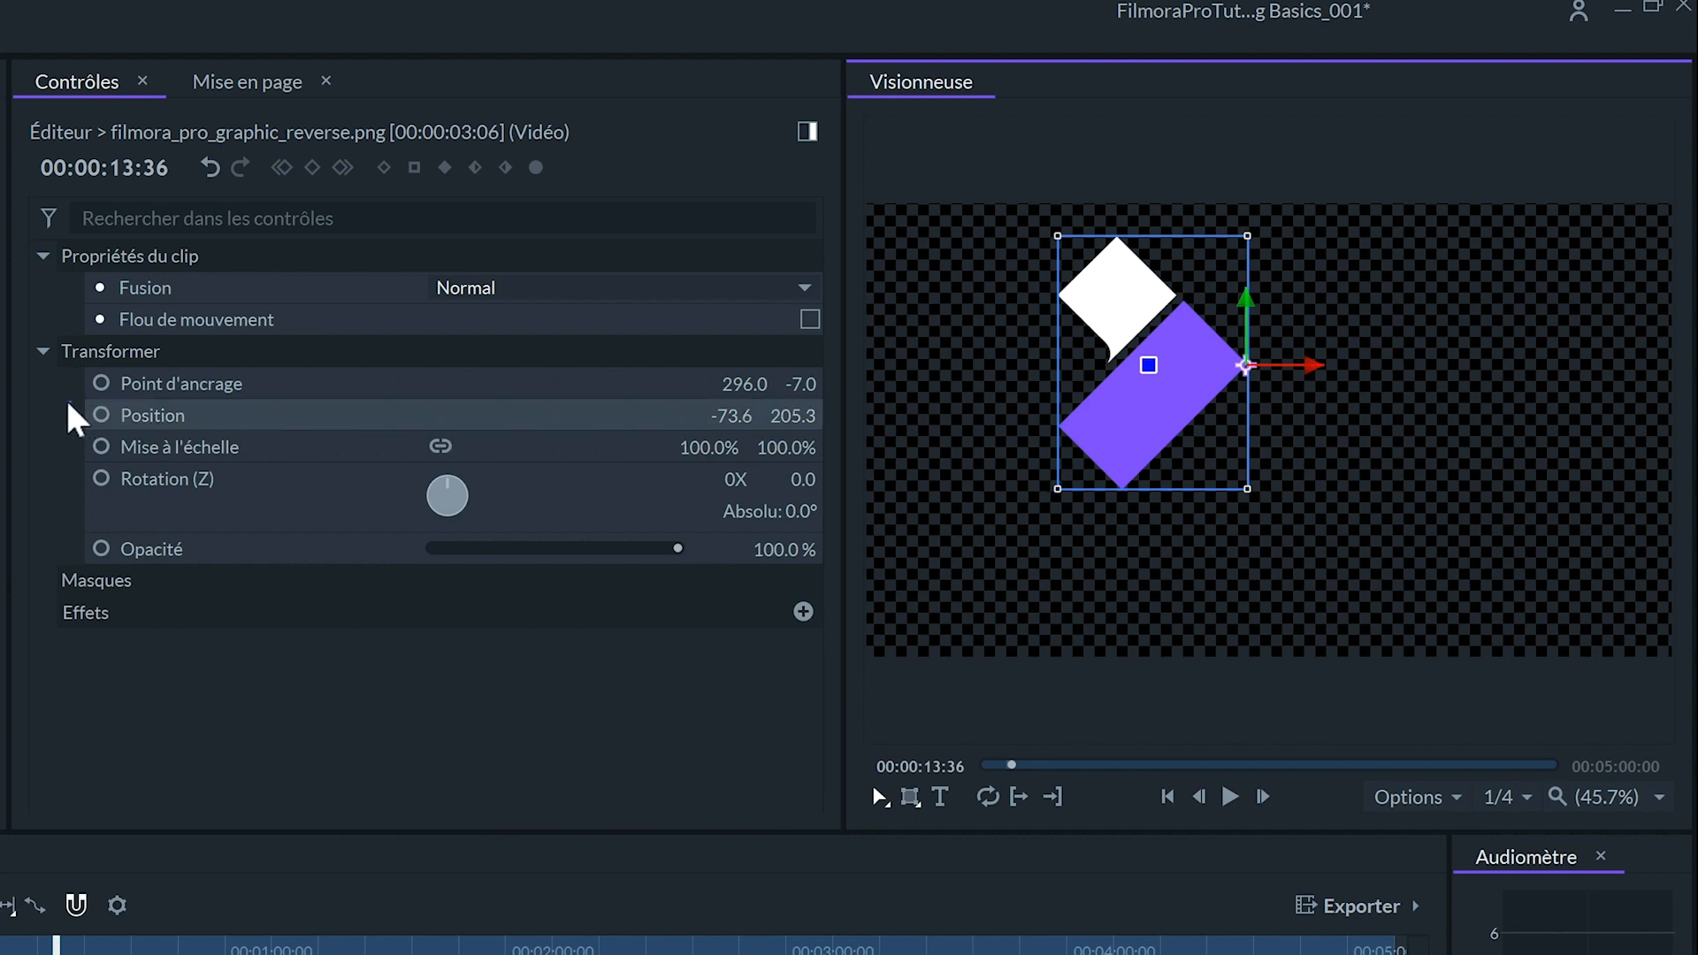
left_click(101, 415)
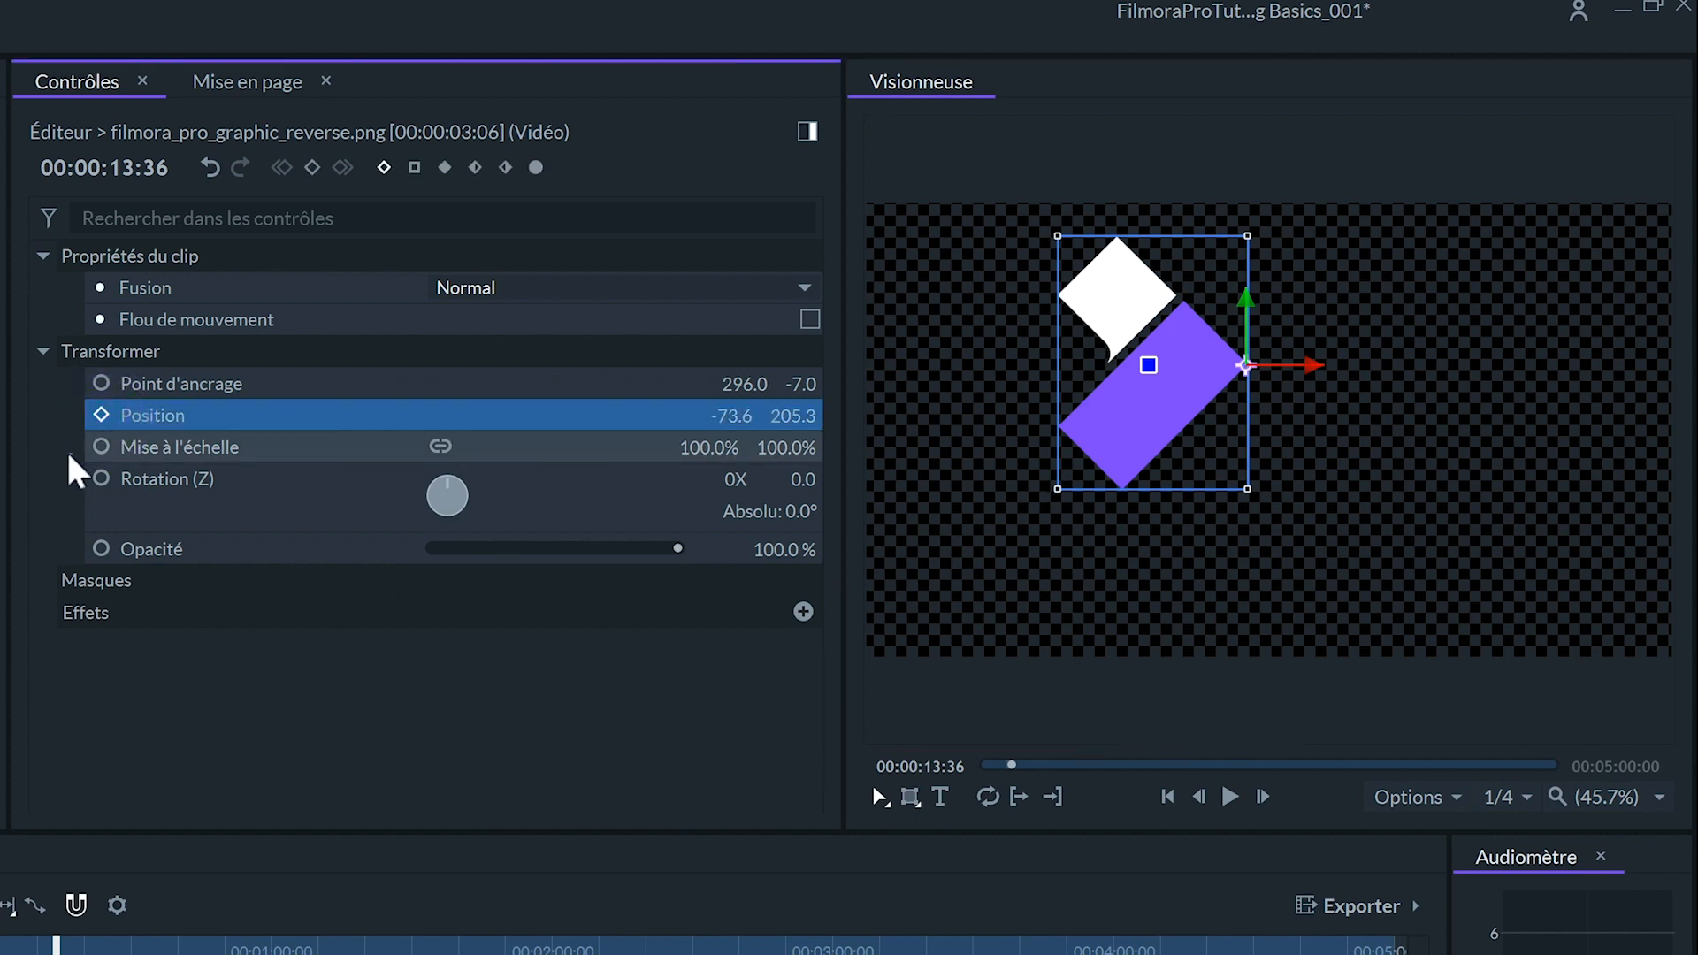
left_click(100, 415)
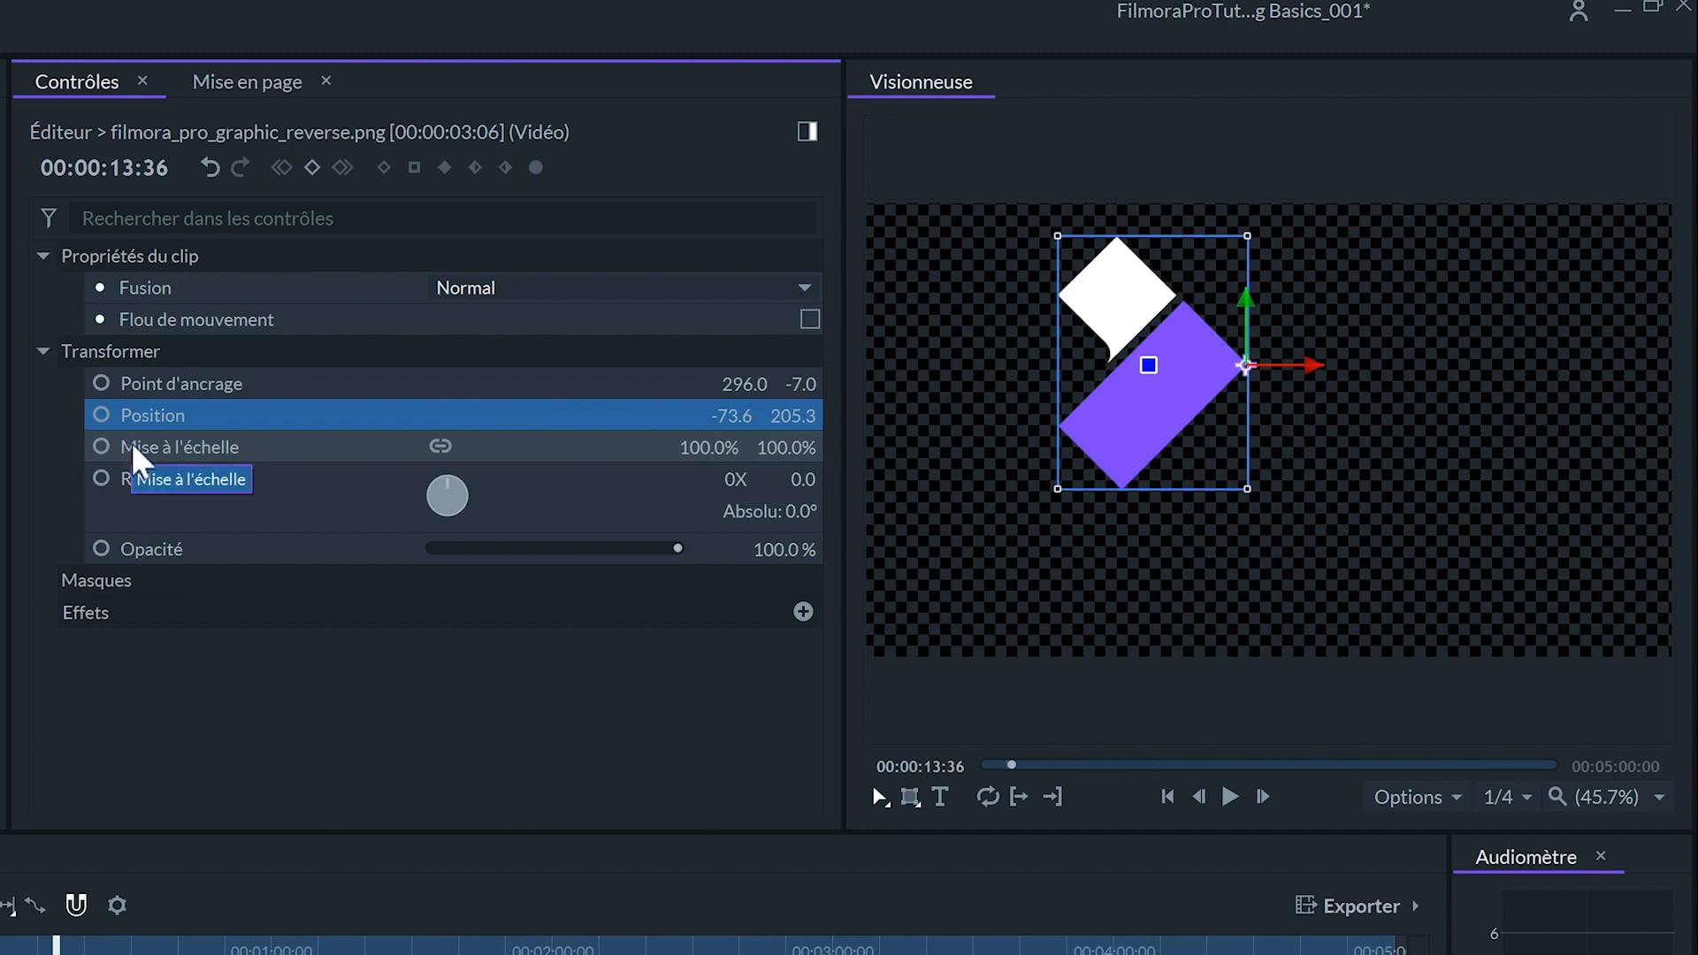
- Unlink the graphic's horizontal and vertical scale and reduce both values to about 62.2%
left_click(236, 455)
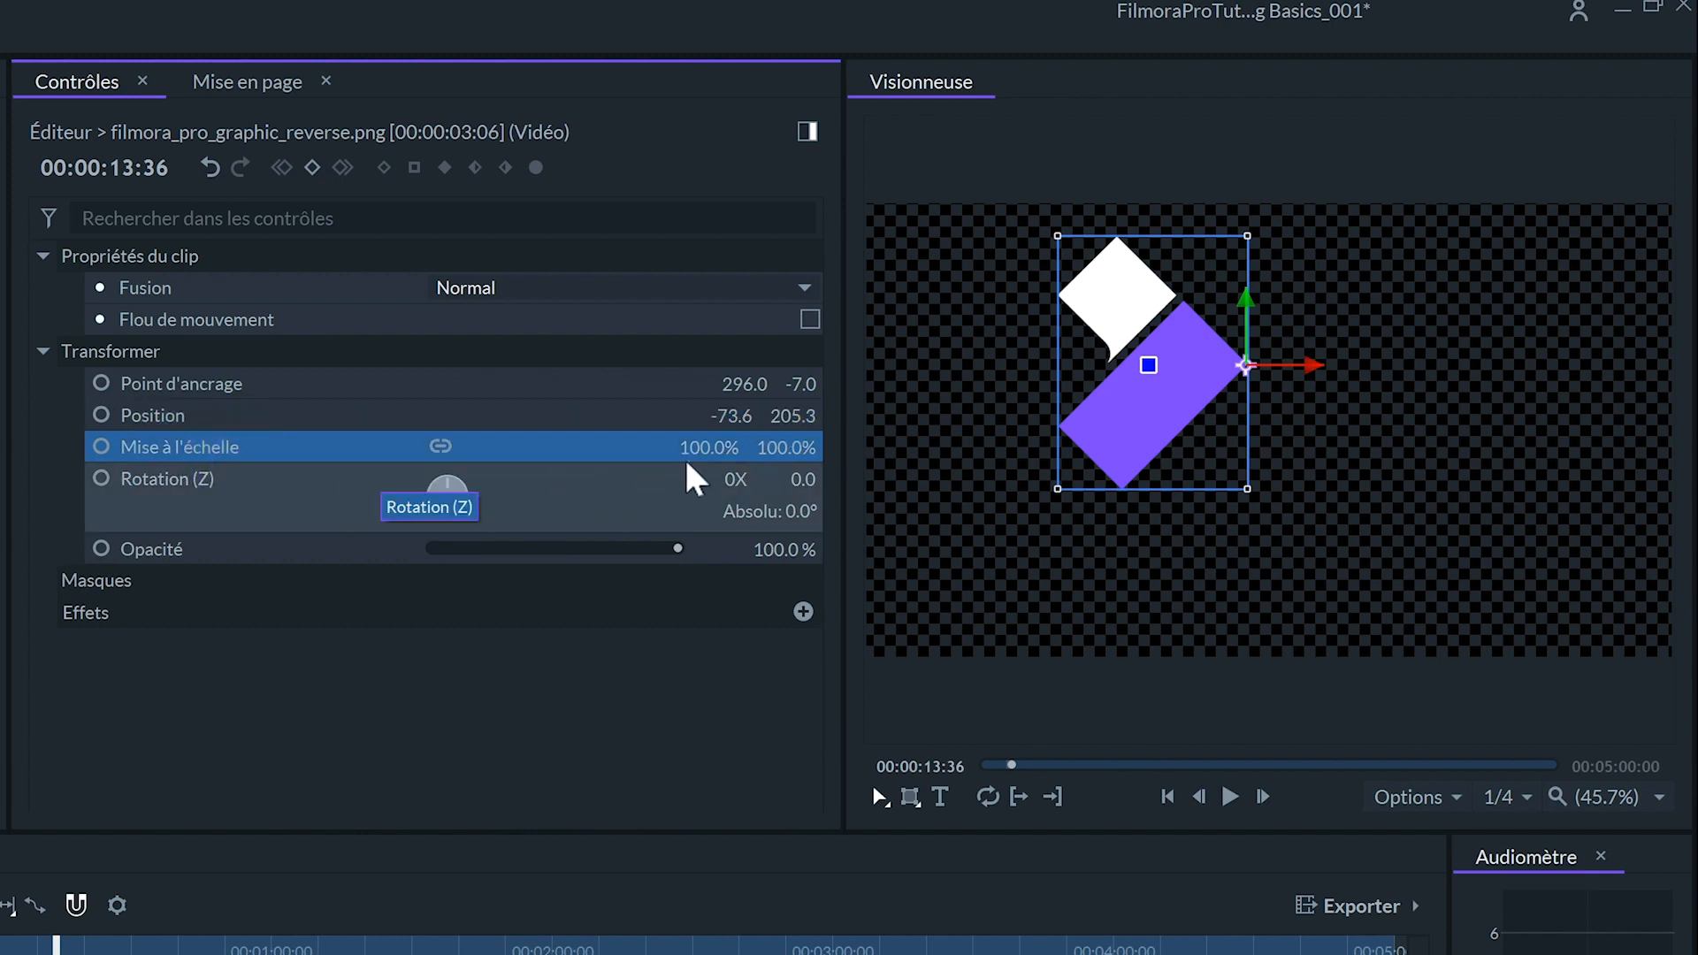
left_click_drag(703, 444, 702, 444)
left_click(445, 448)
left_click_drag(702, 444, 702, 444)
left_click_drag(914, 499, 1021, 522)
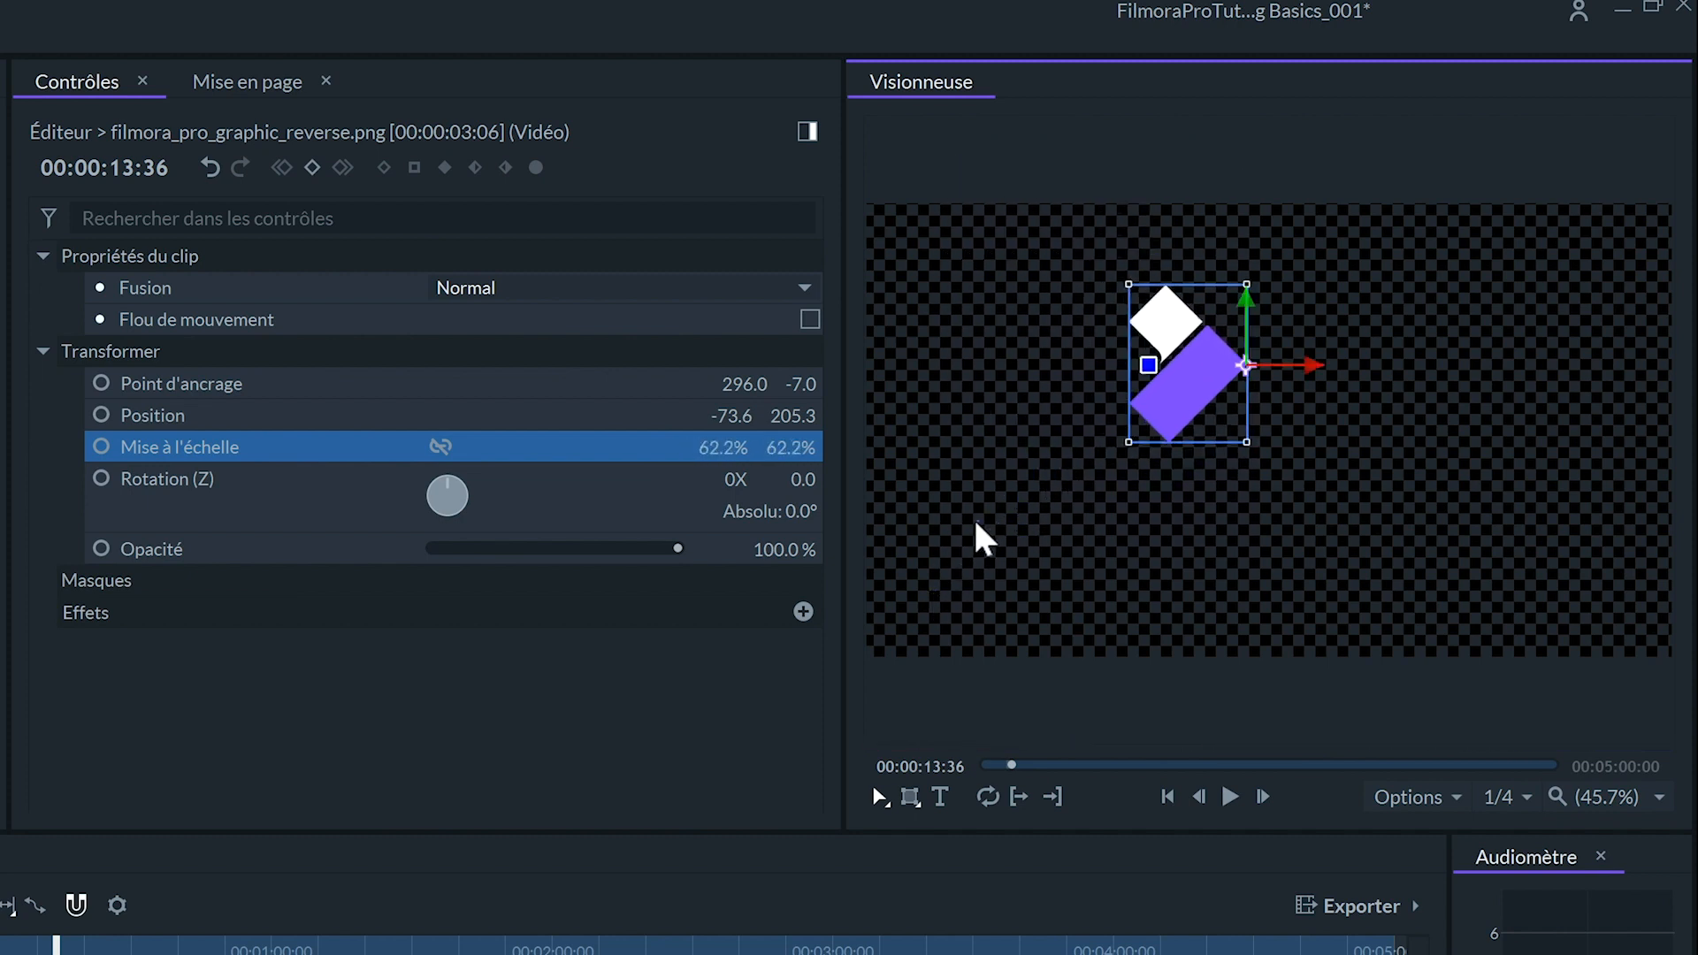
- Set the graphic's Z rotation to about -3 turns and -25 degrees
left_click(304, 486)
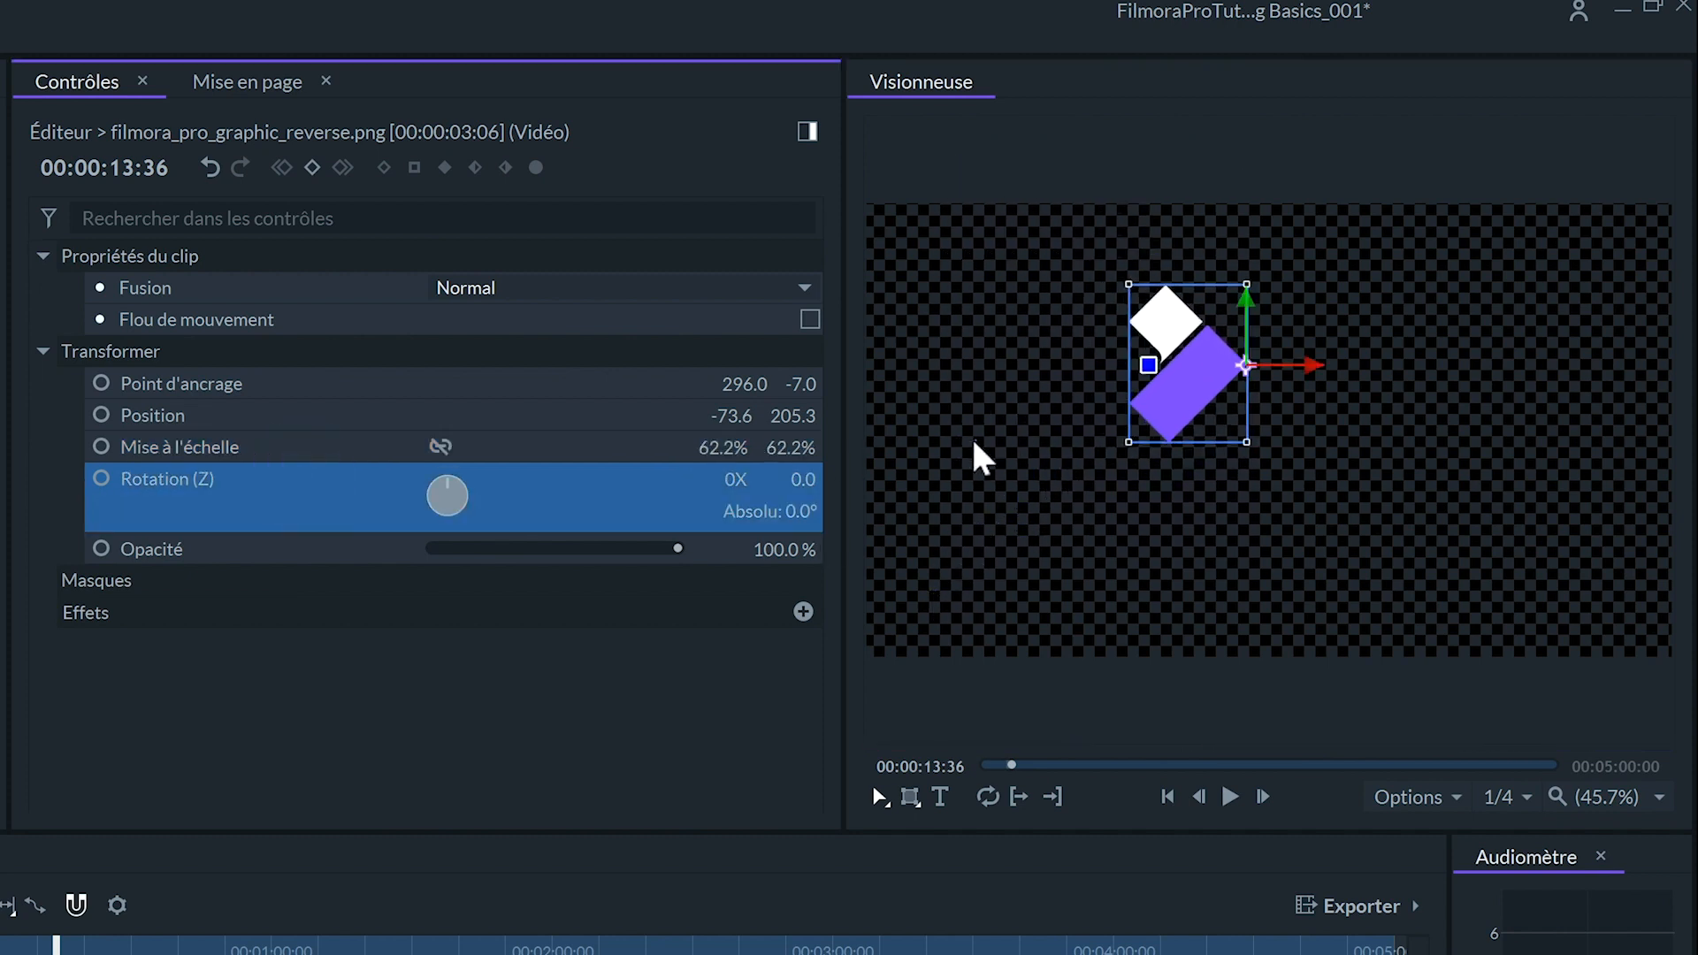
left_click_drag(807, 479, 720, 480)
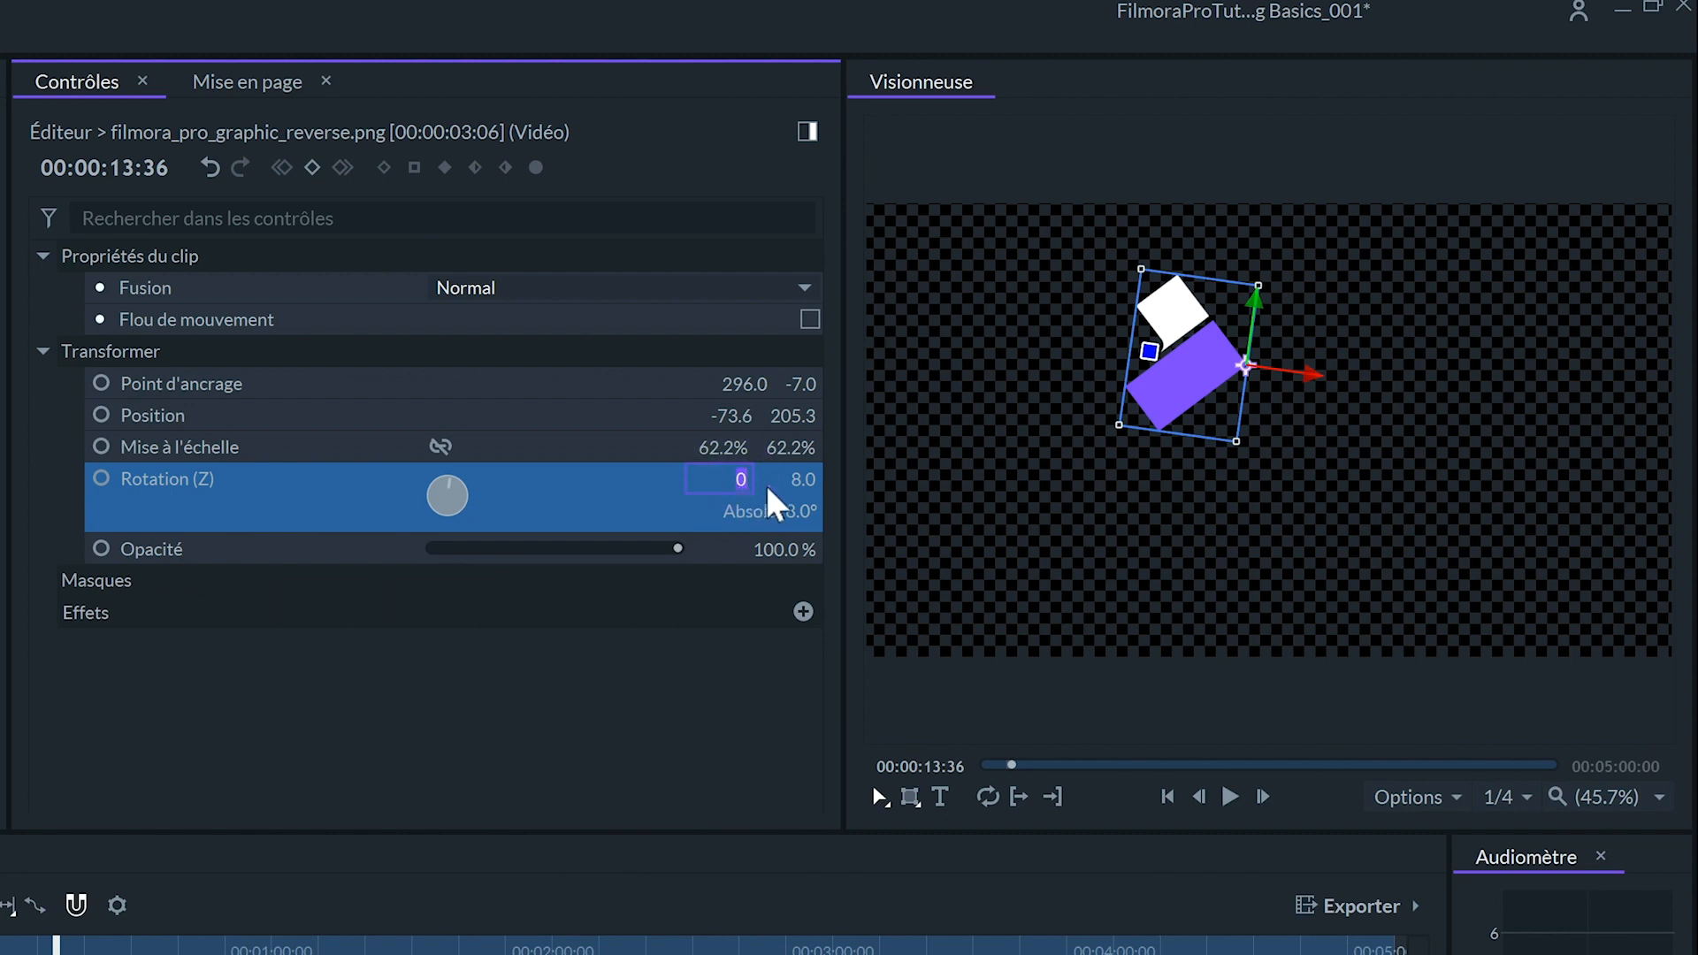
left_click_drag(784, 477, 798, 473)
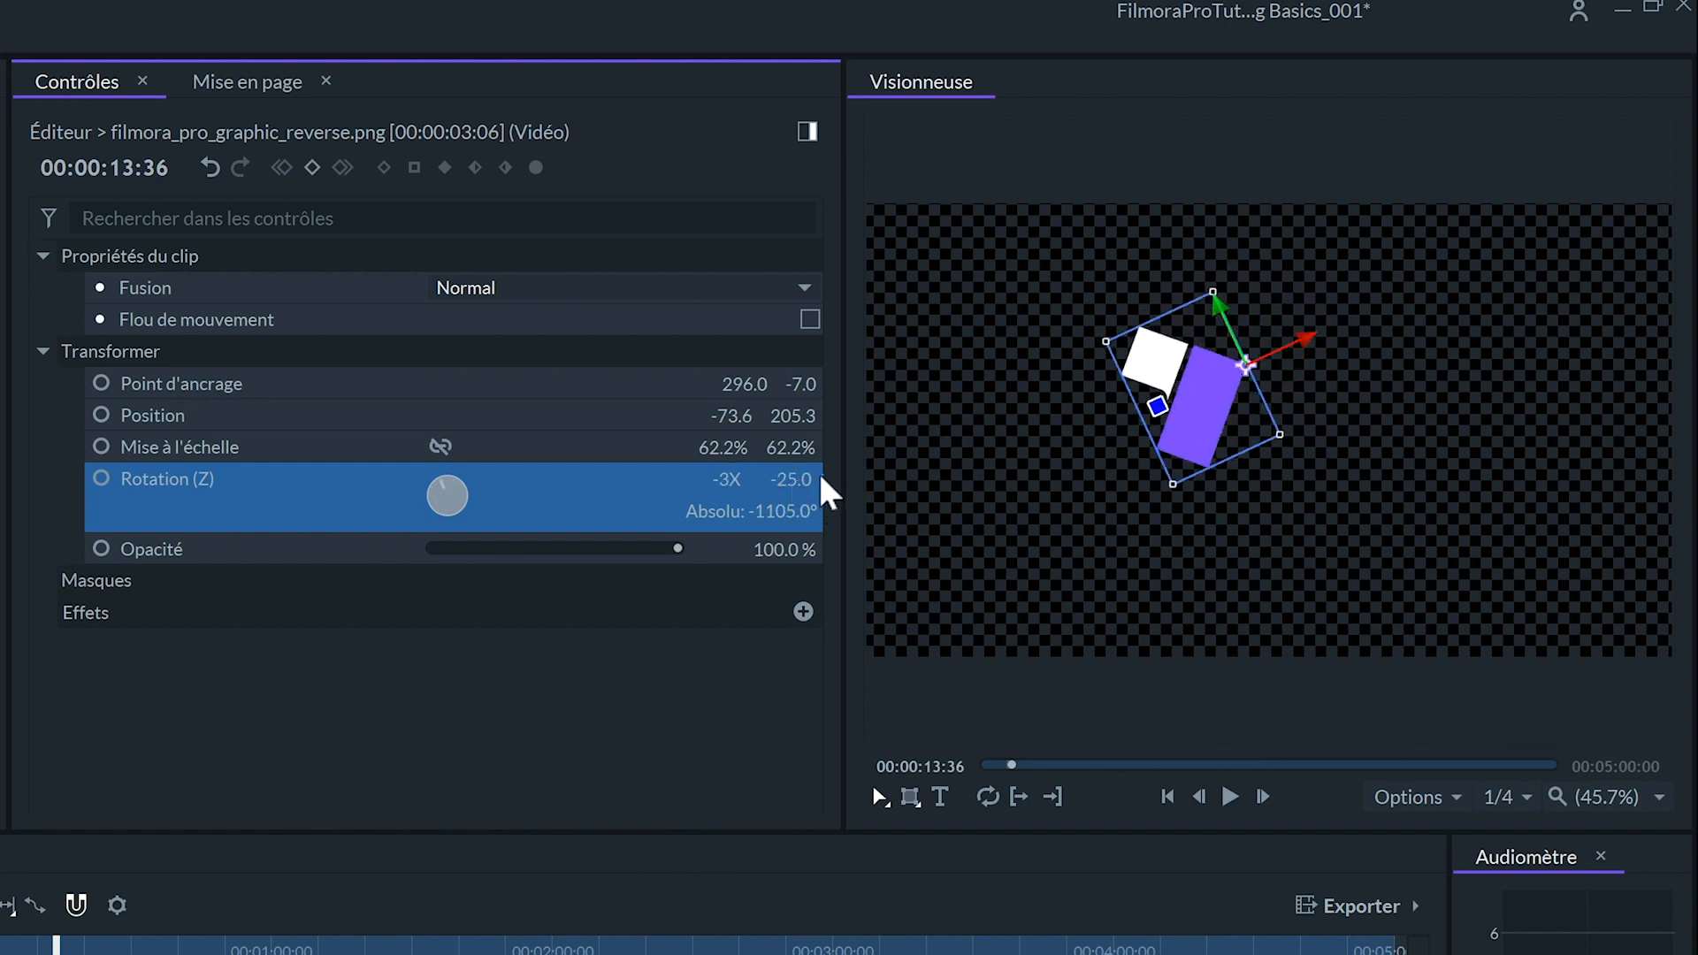
- Move the graphic in the viewer to about -60.5, 65.2 and rotate it around its anchor point to about -32.4 degrees
left_click(1155, 410)
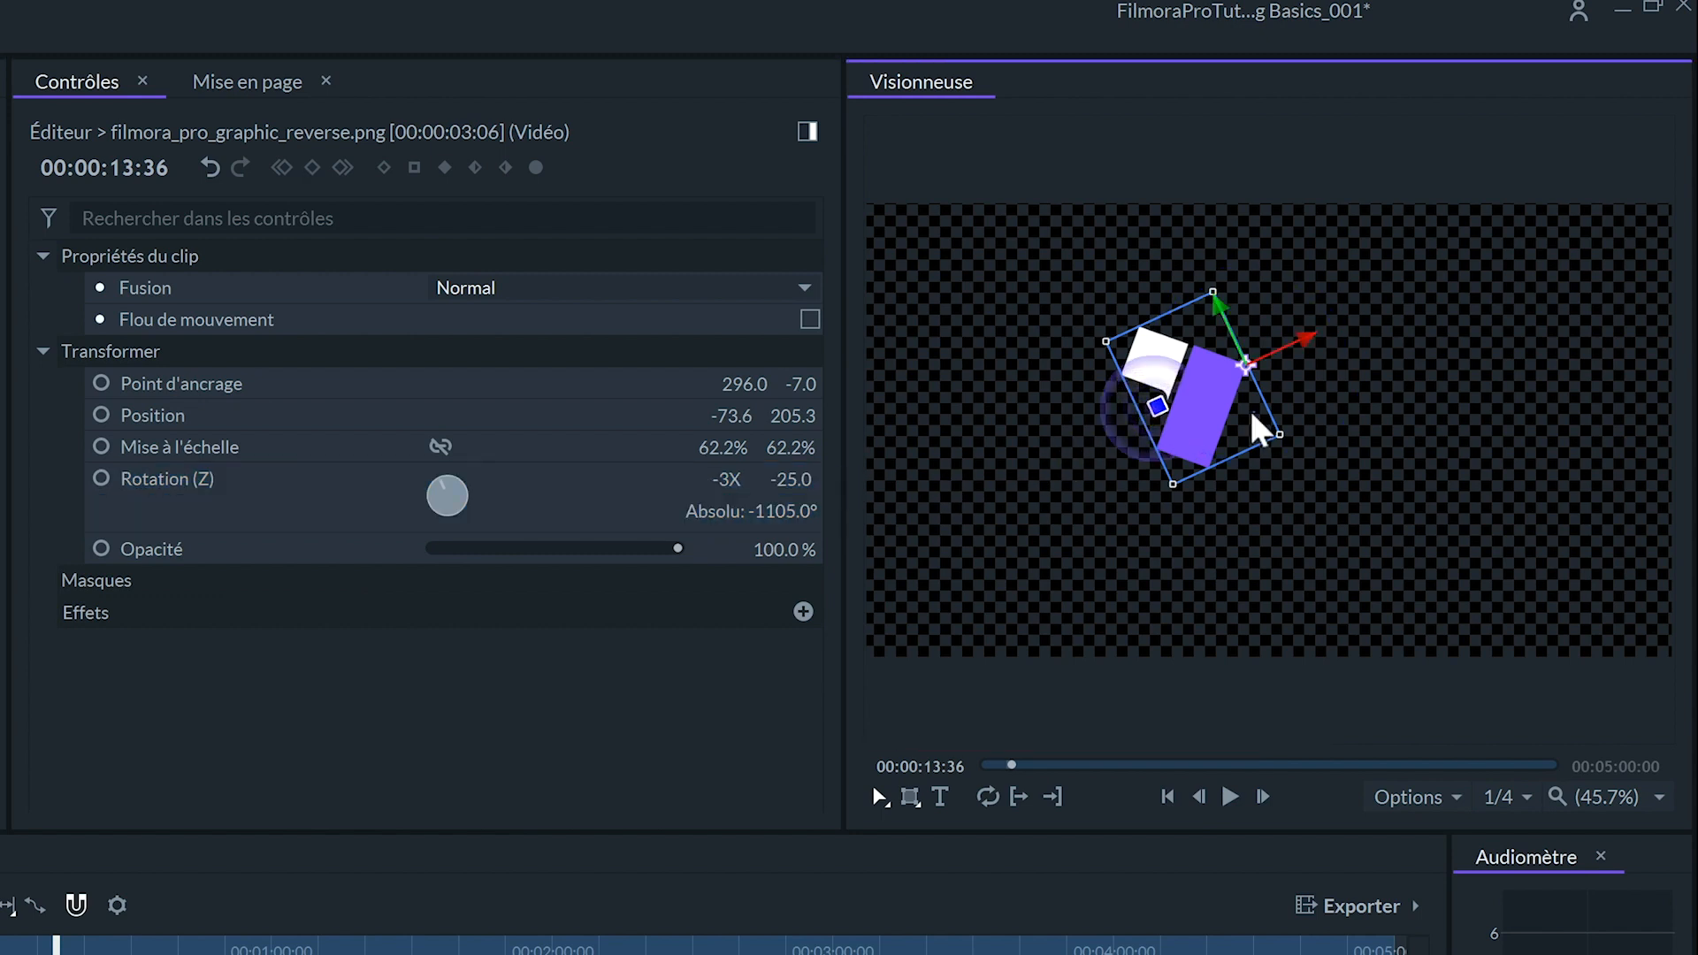
left_click_drag(1205, 421, 1210, 466)
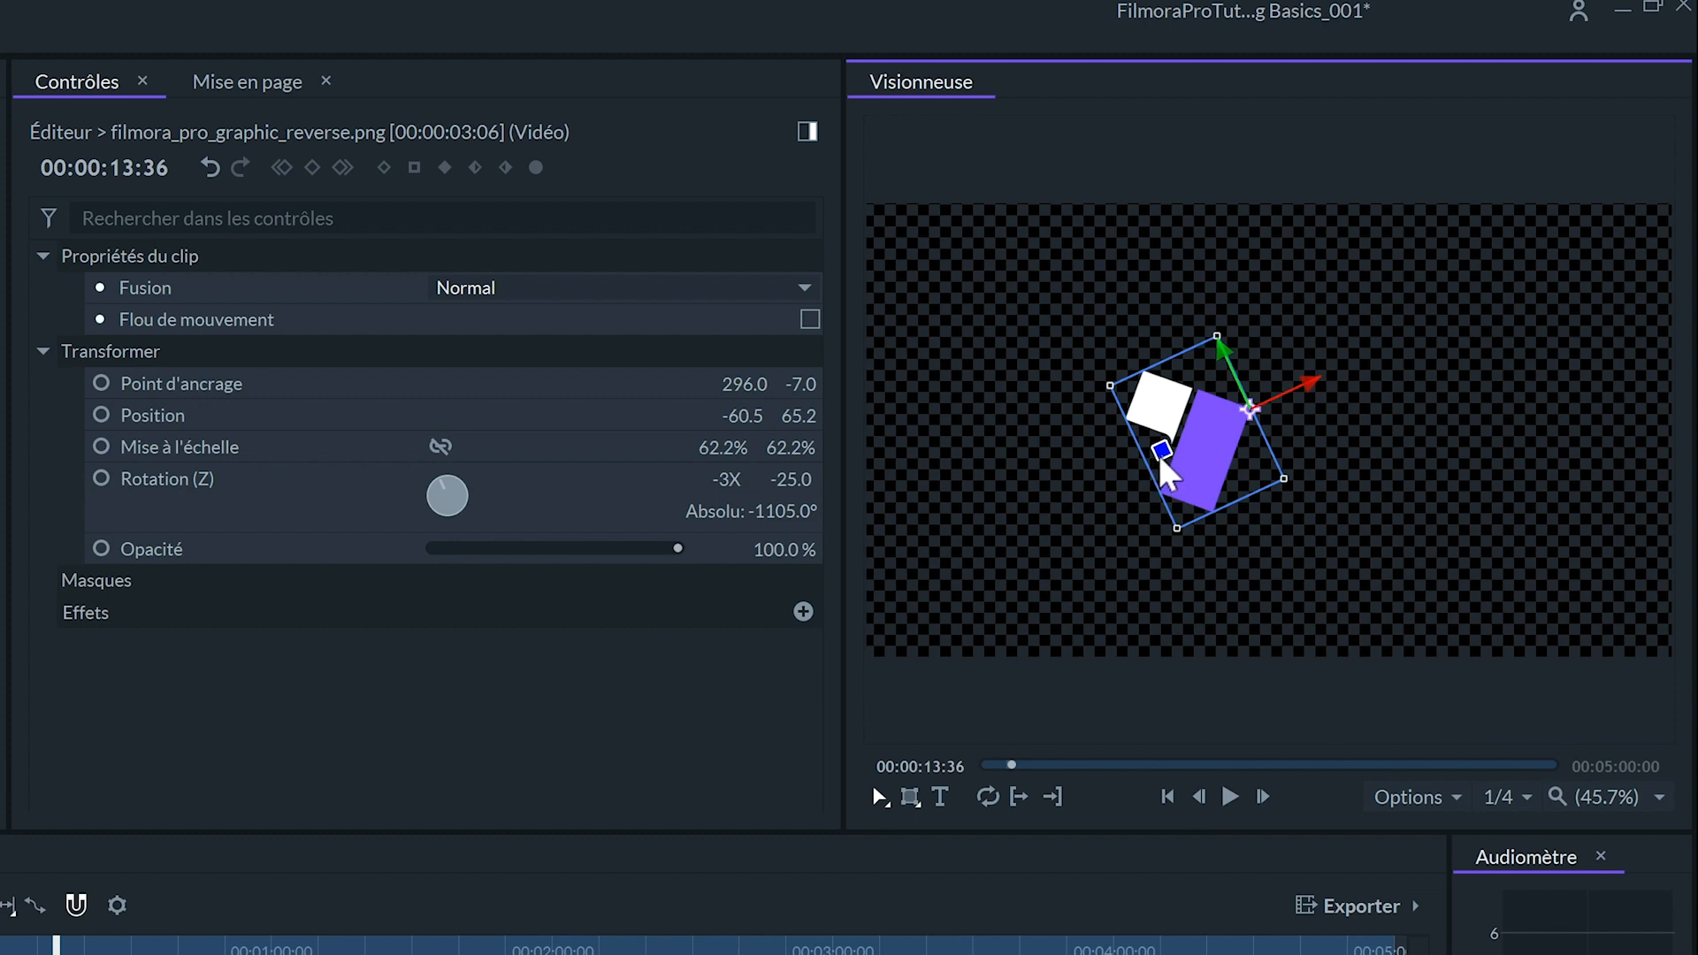
left_click_drag(1160, 458, 936, 608)
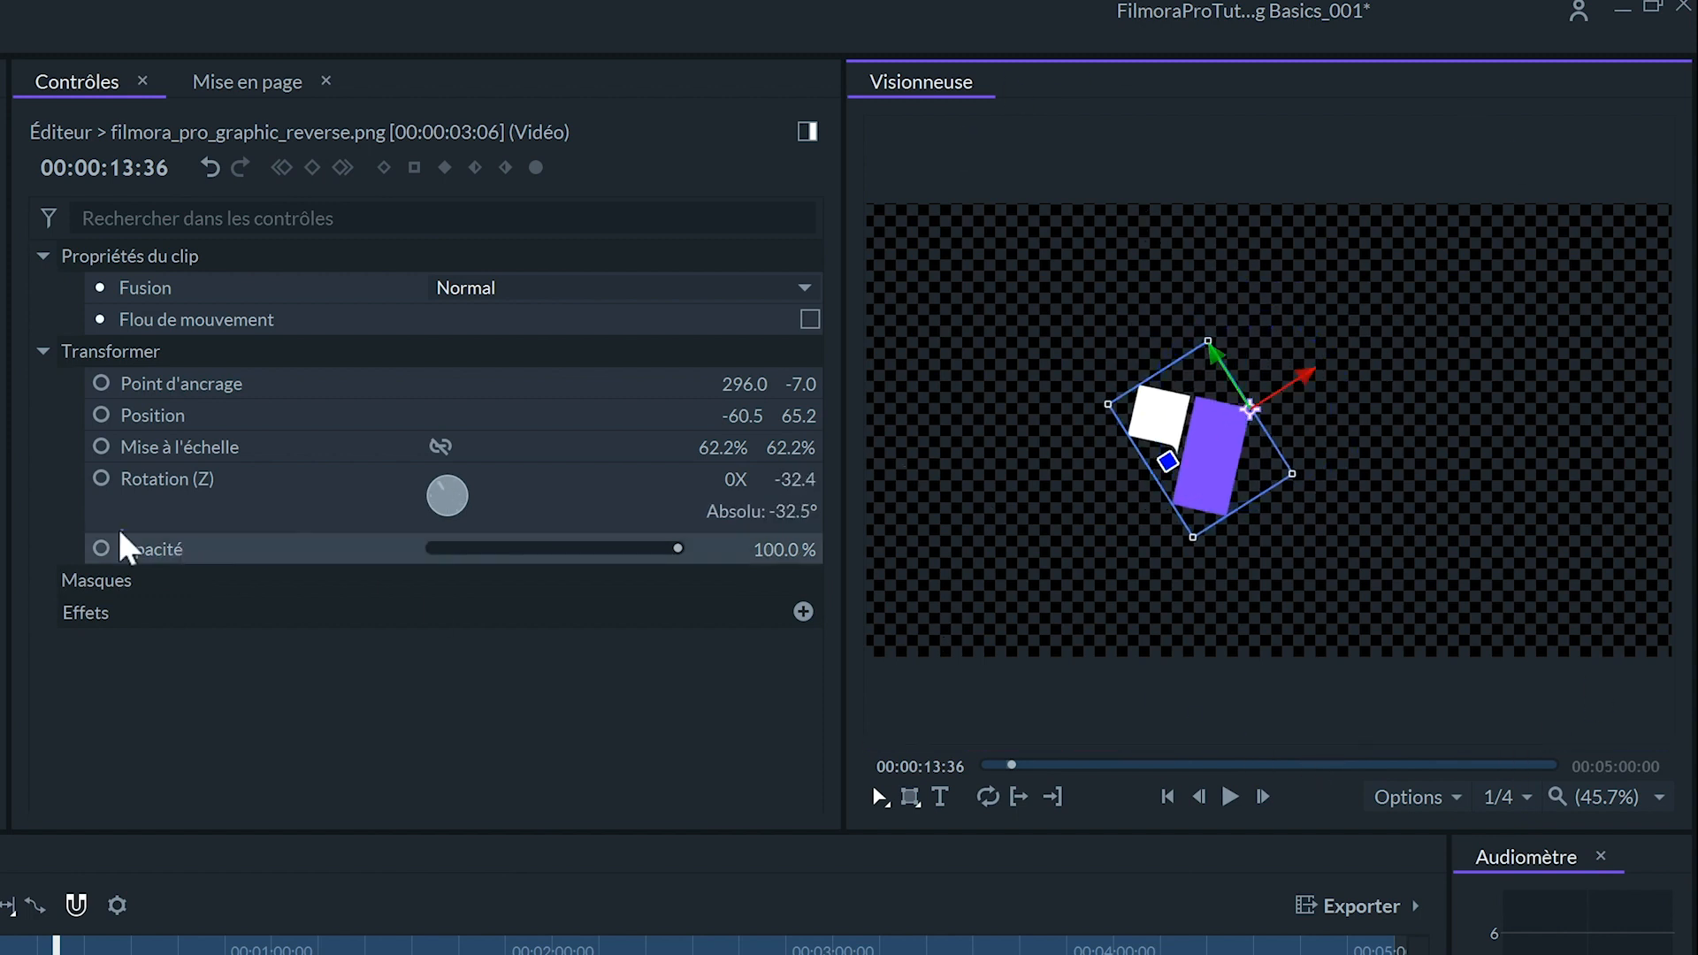
- Vary the graphic's opacity and return it to 100%, and select the Effects section
left_click(168, 558)
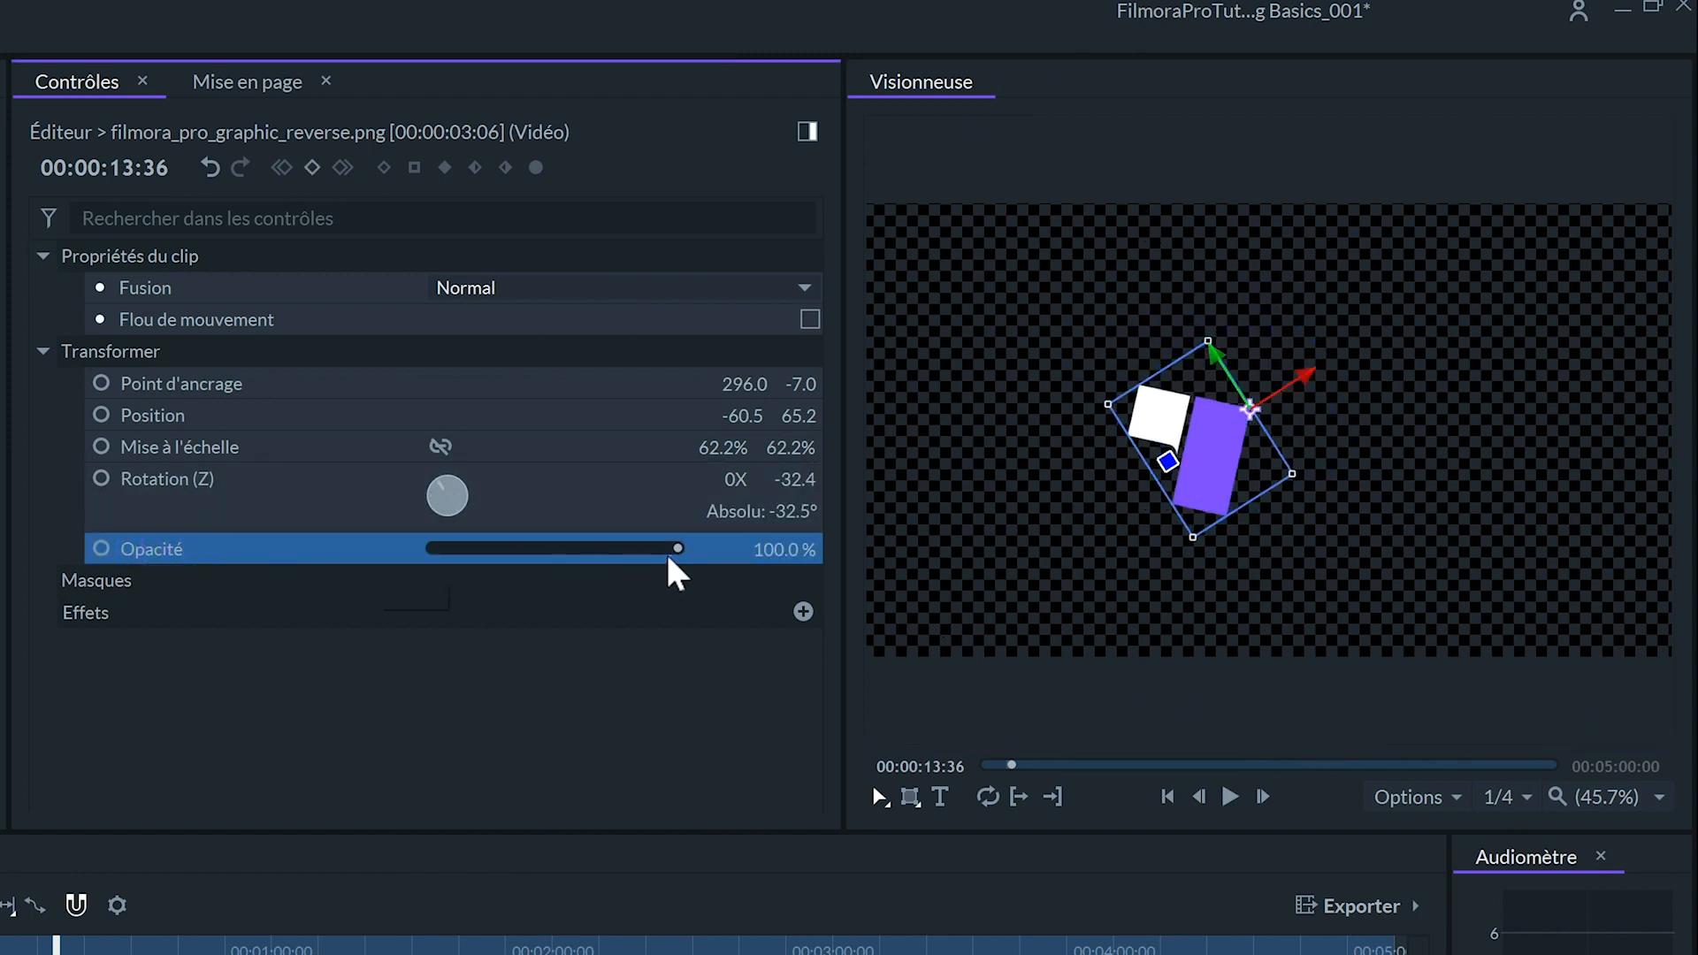
left_click_drag(678, 547, 717, 581)
left_click(338, 614)
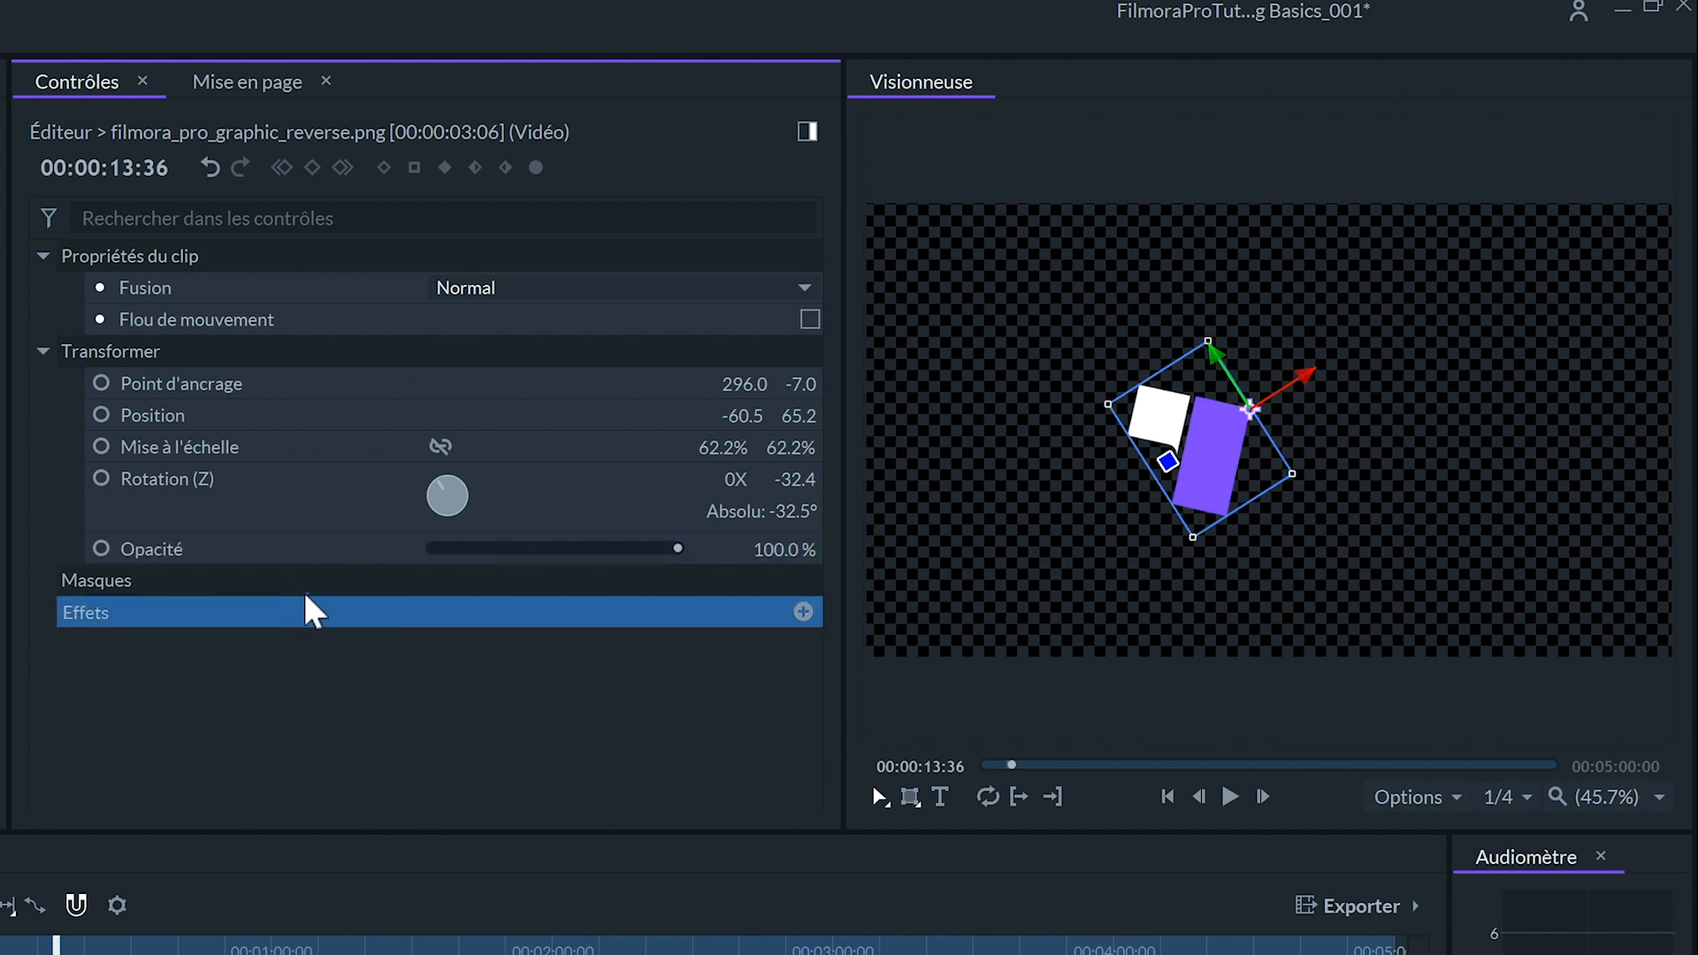
- Open the layout settings and flip the graphic horizontally four times, back to its original orientation
left_click(253, 78)
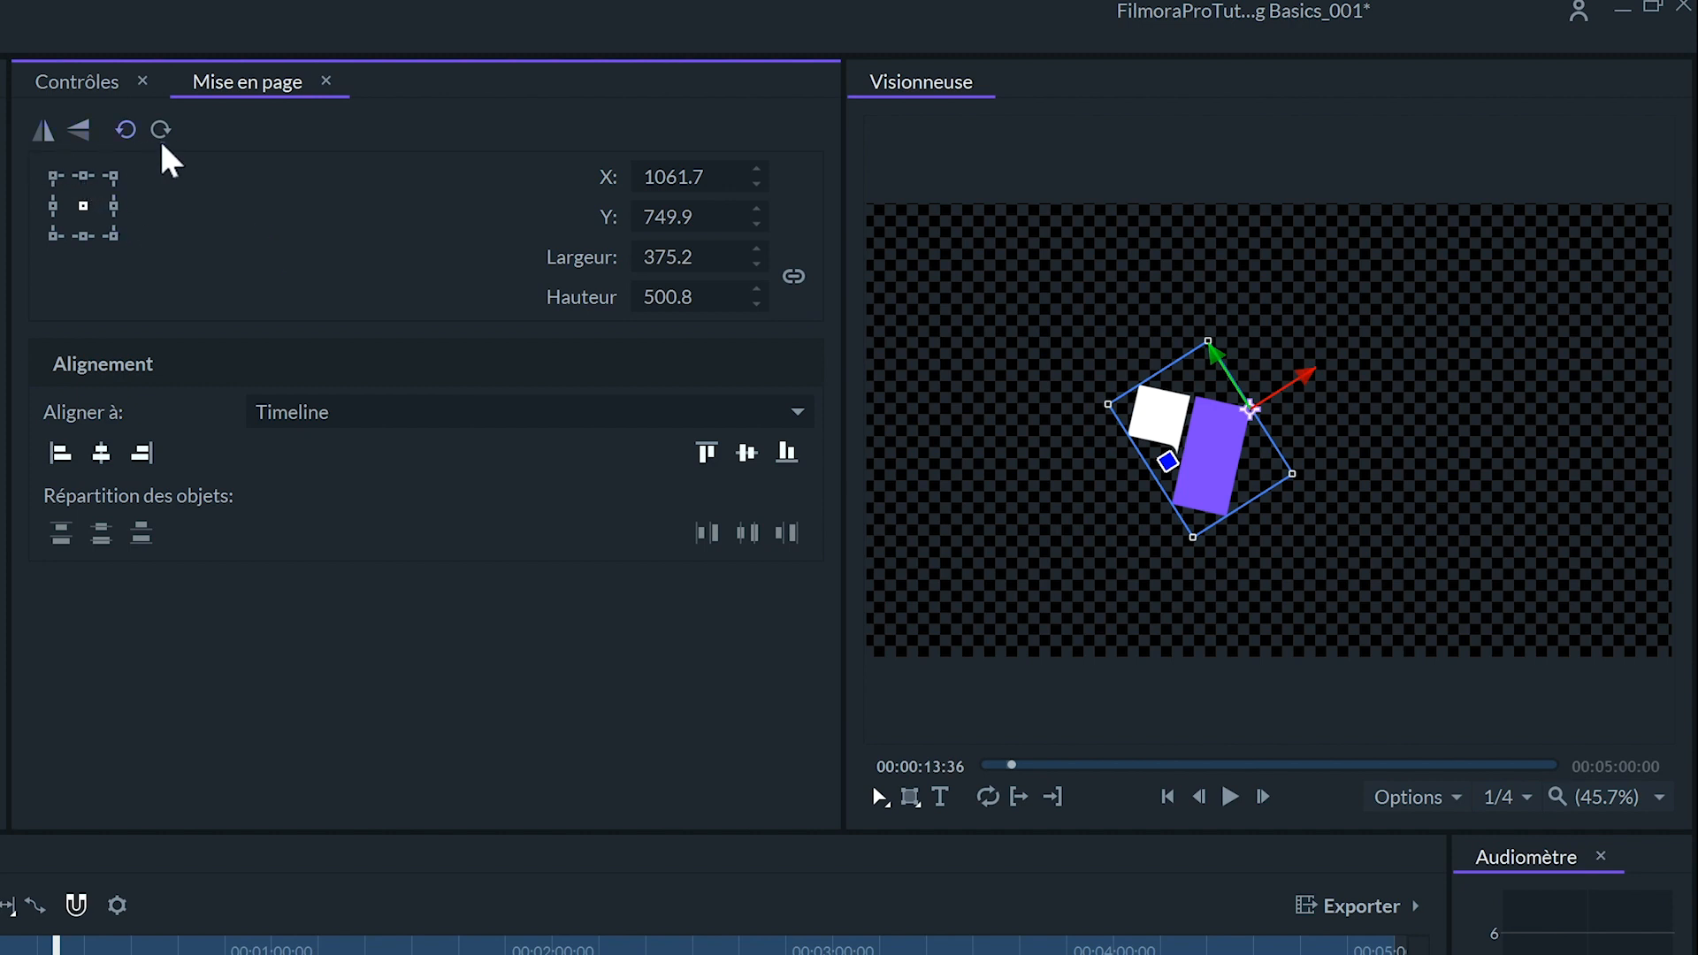
left_click(39, 141)
left_click(39, 141)
left_click(39, 141)
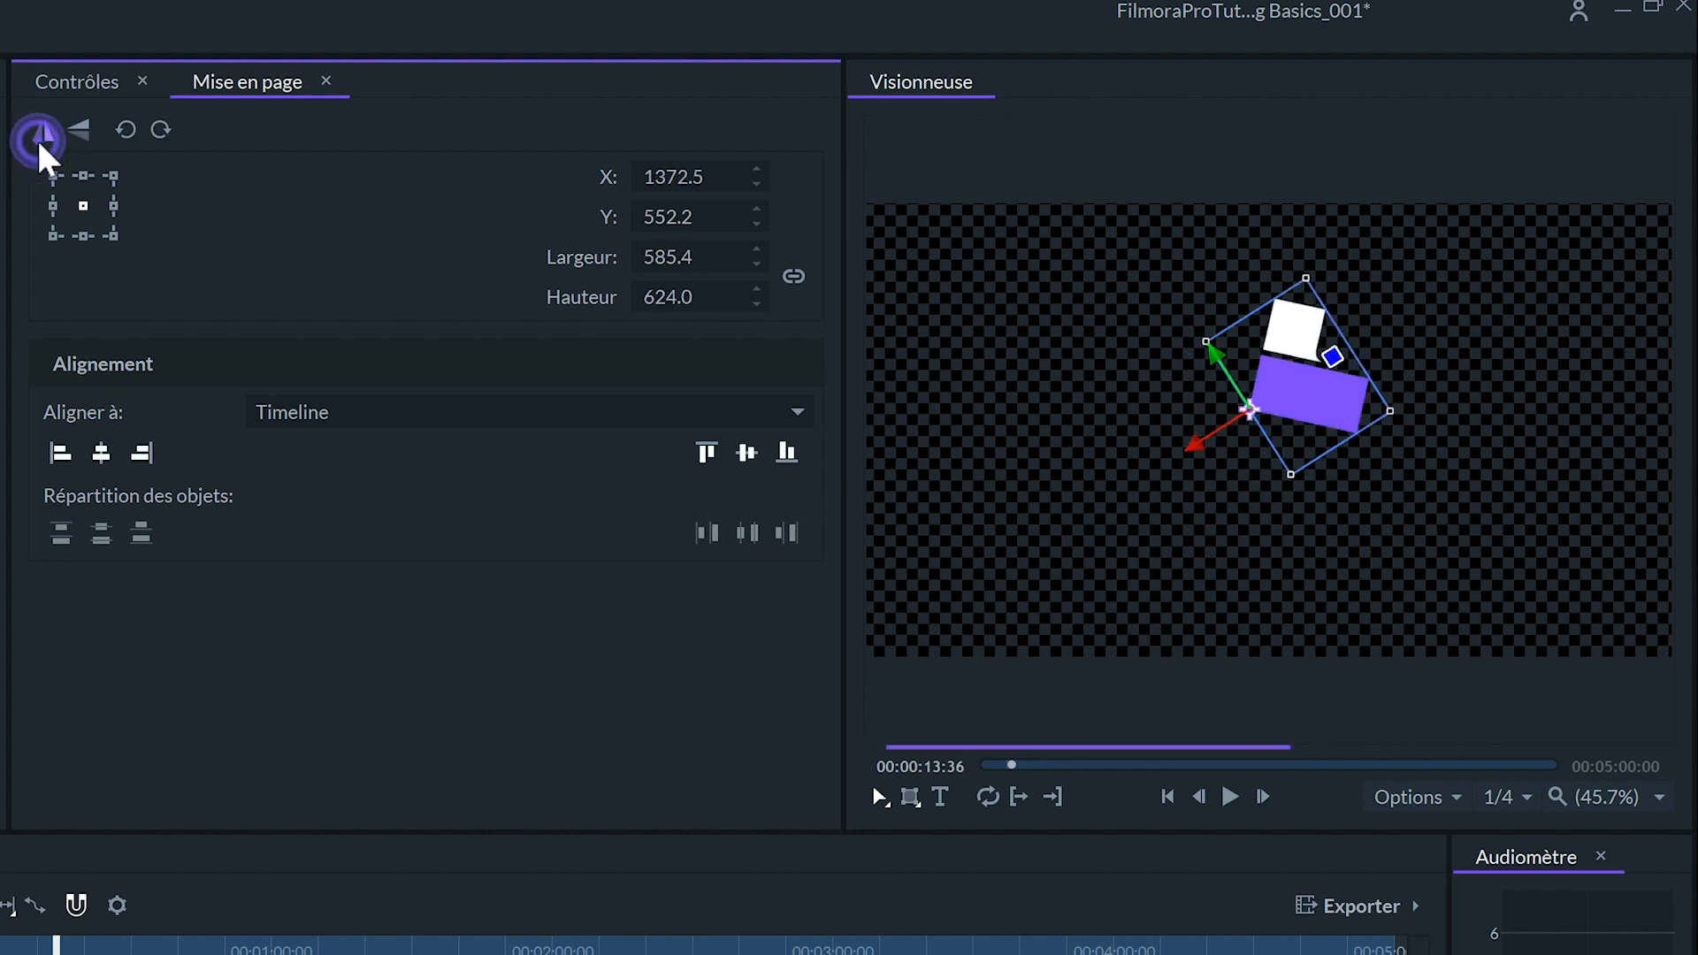
left_click(39, 138)
- Flip the graphic vertically three times so that it ends up mirrored
left_click(78, 130)
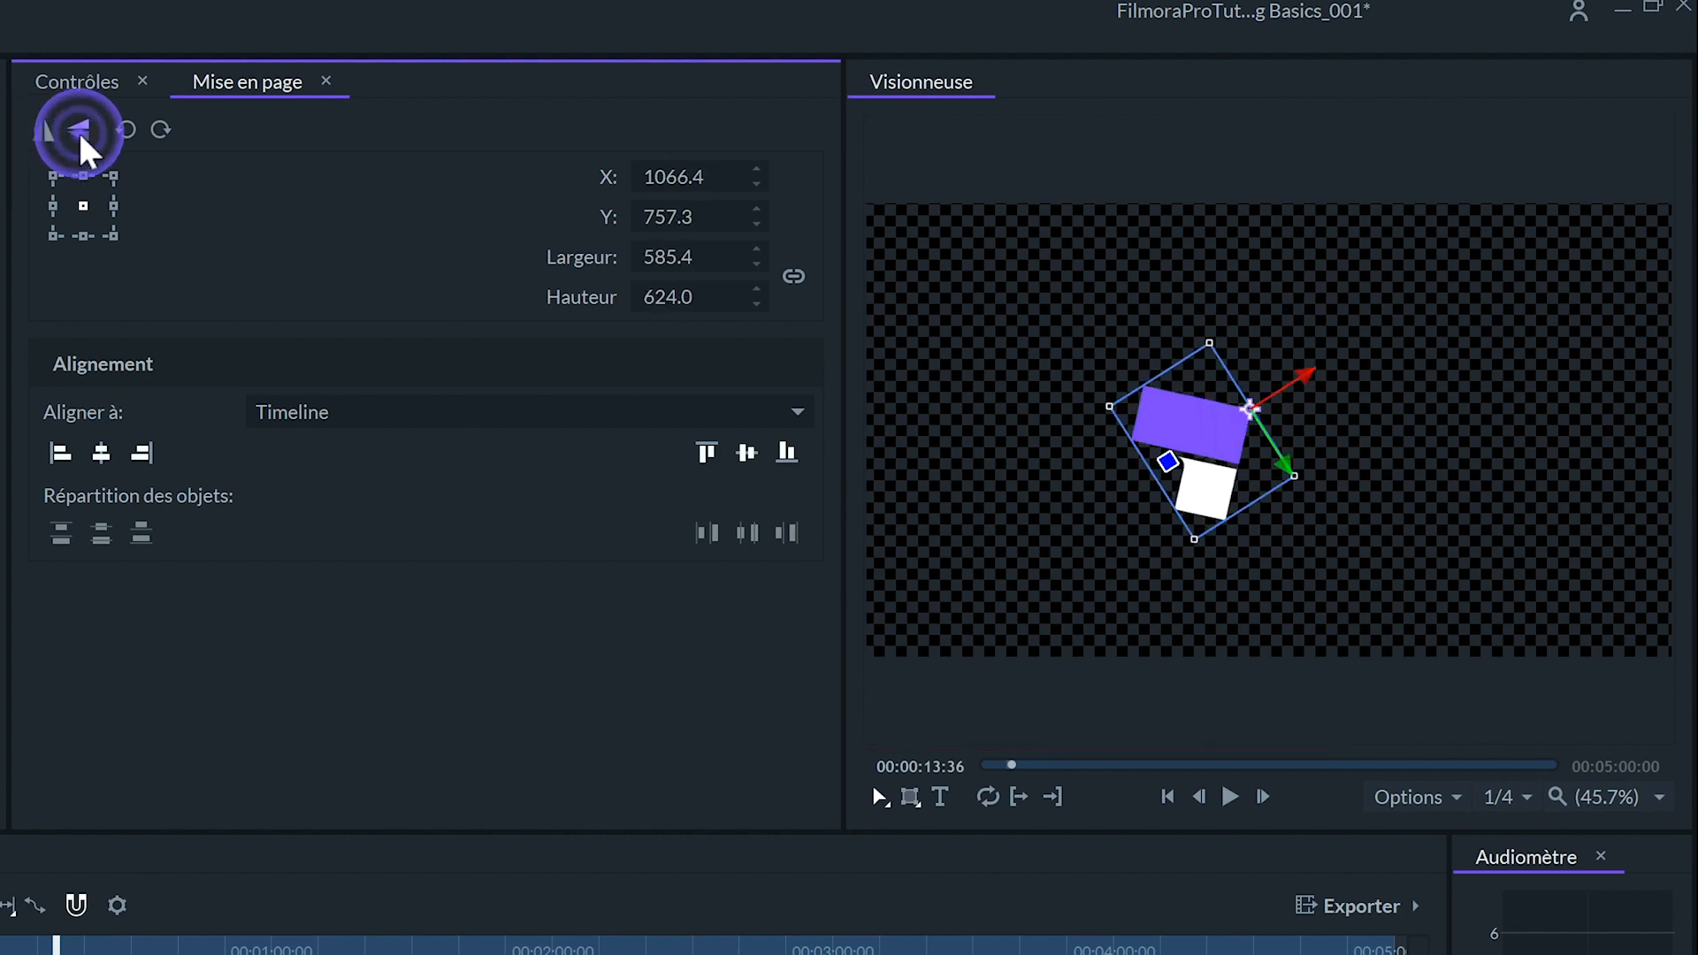
left_click(78, 129)
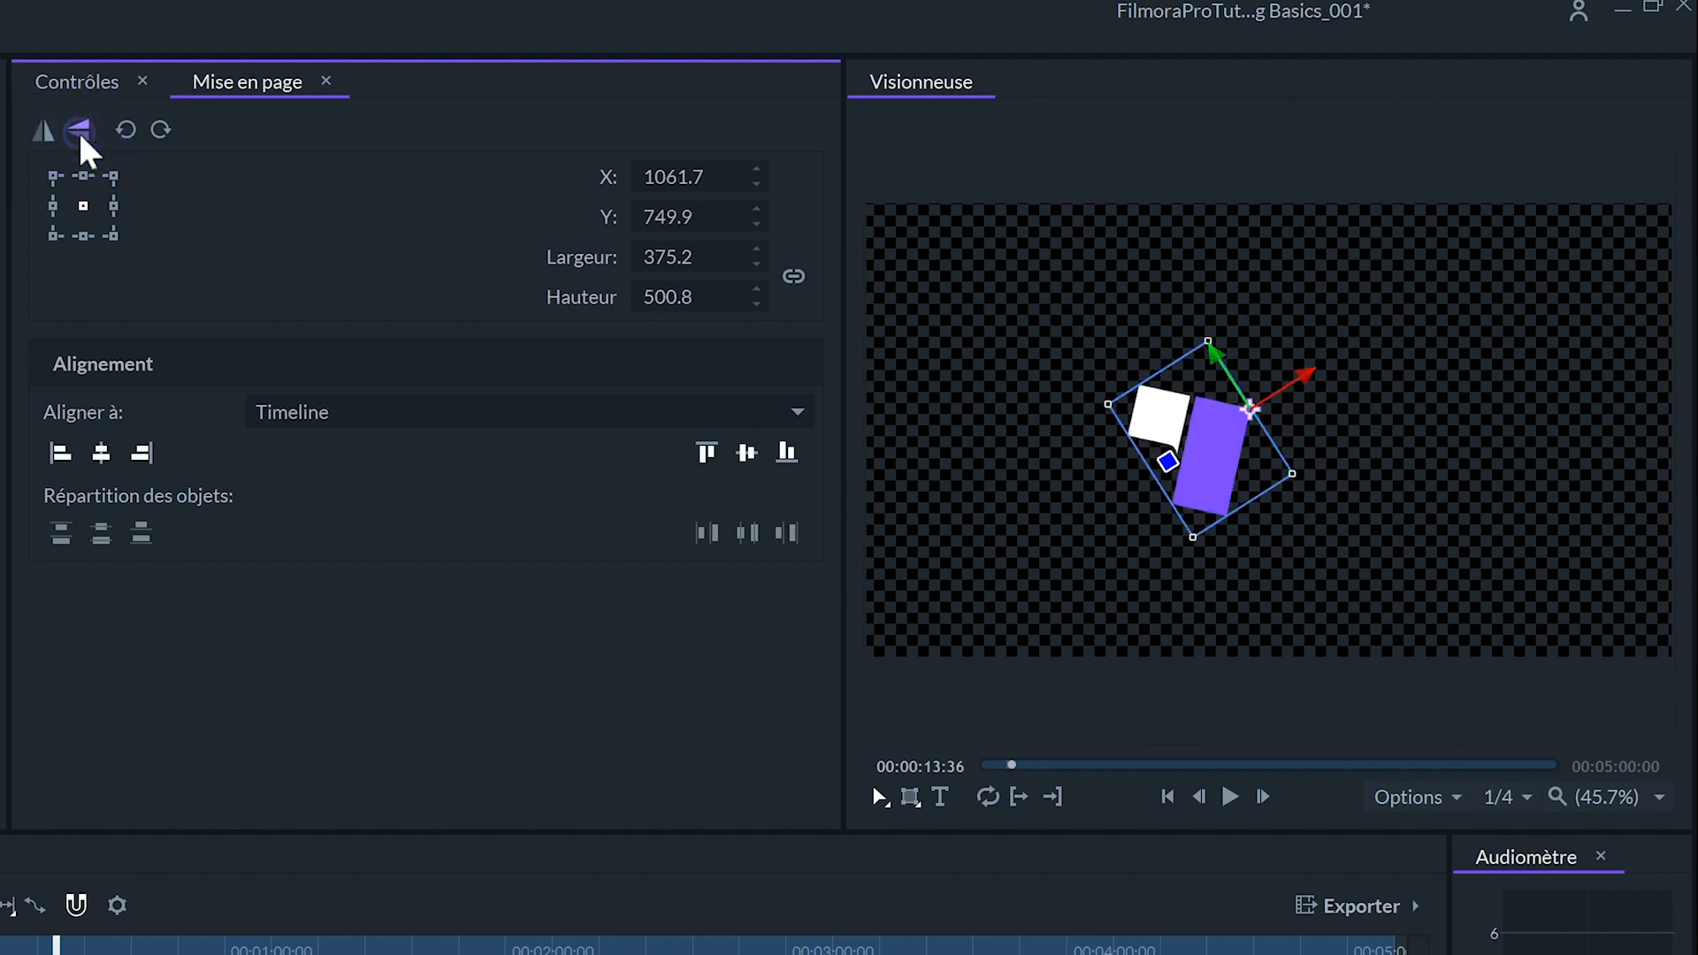
left_click(78, 129)
- Rotate the graphic in 90-degree steps through a full turn counterclockwise and a full turn clockwise
left_click(124, 130)
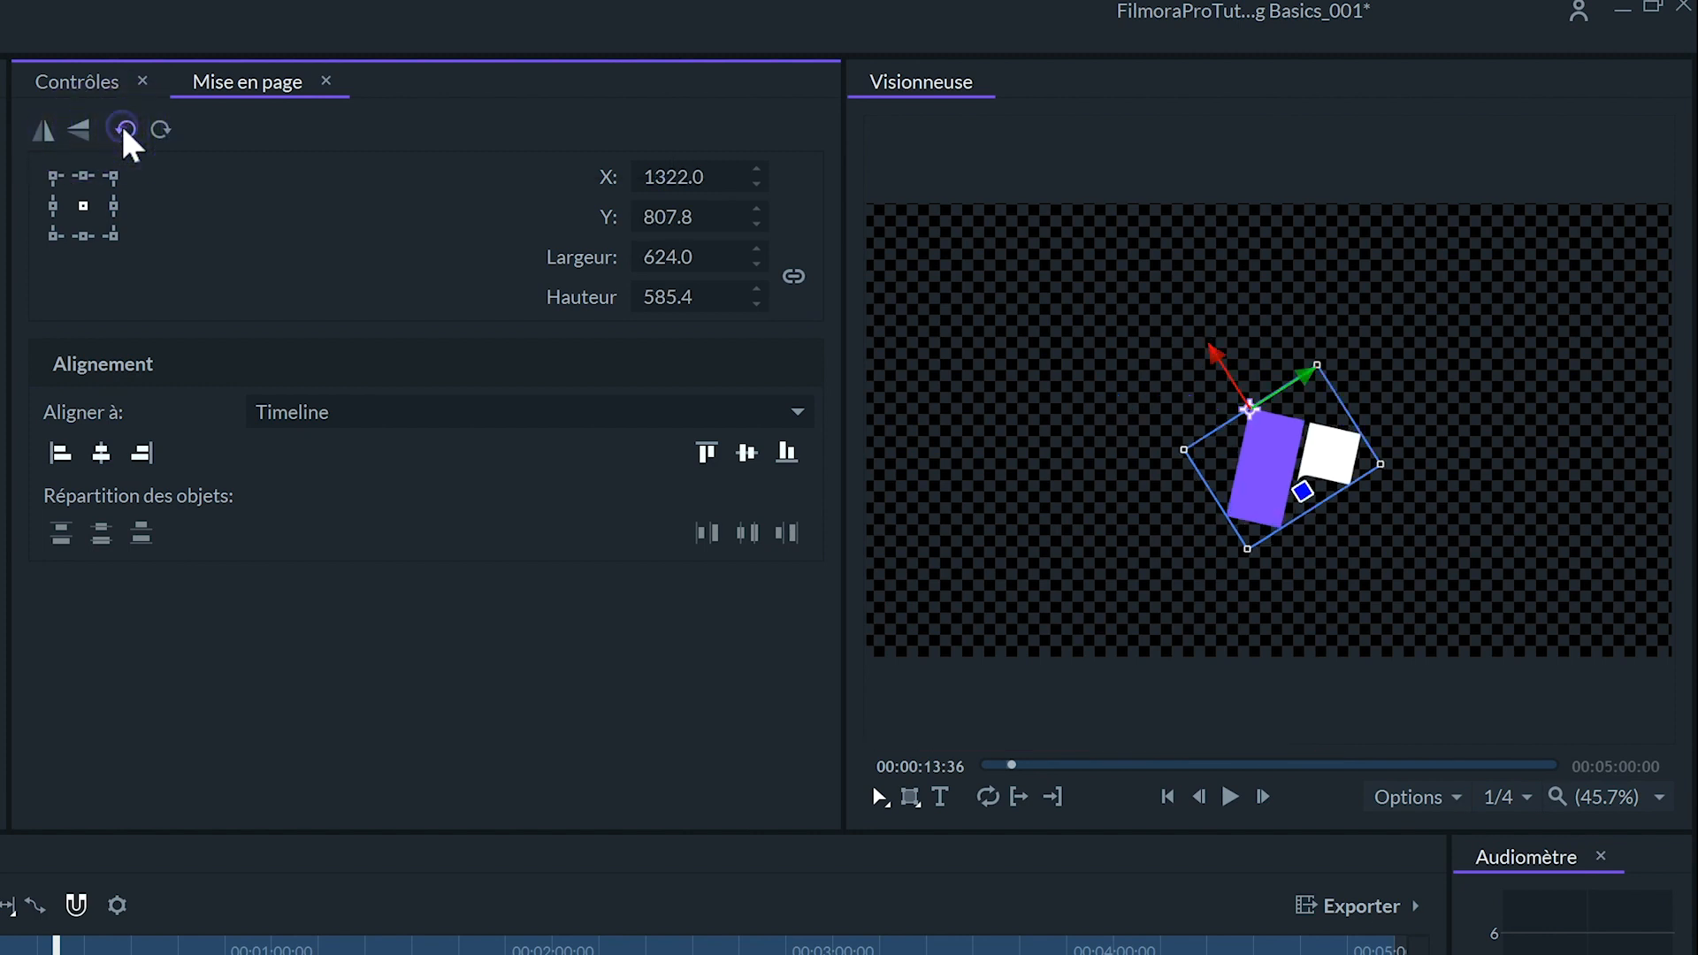
left_click(125, 130)
left_click(125, 130)
left_click(126, 130)
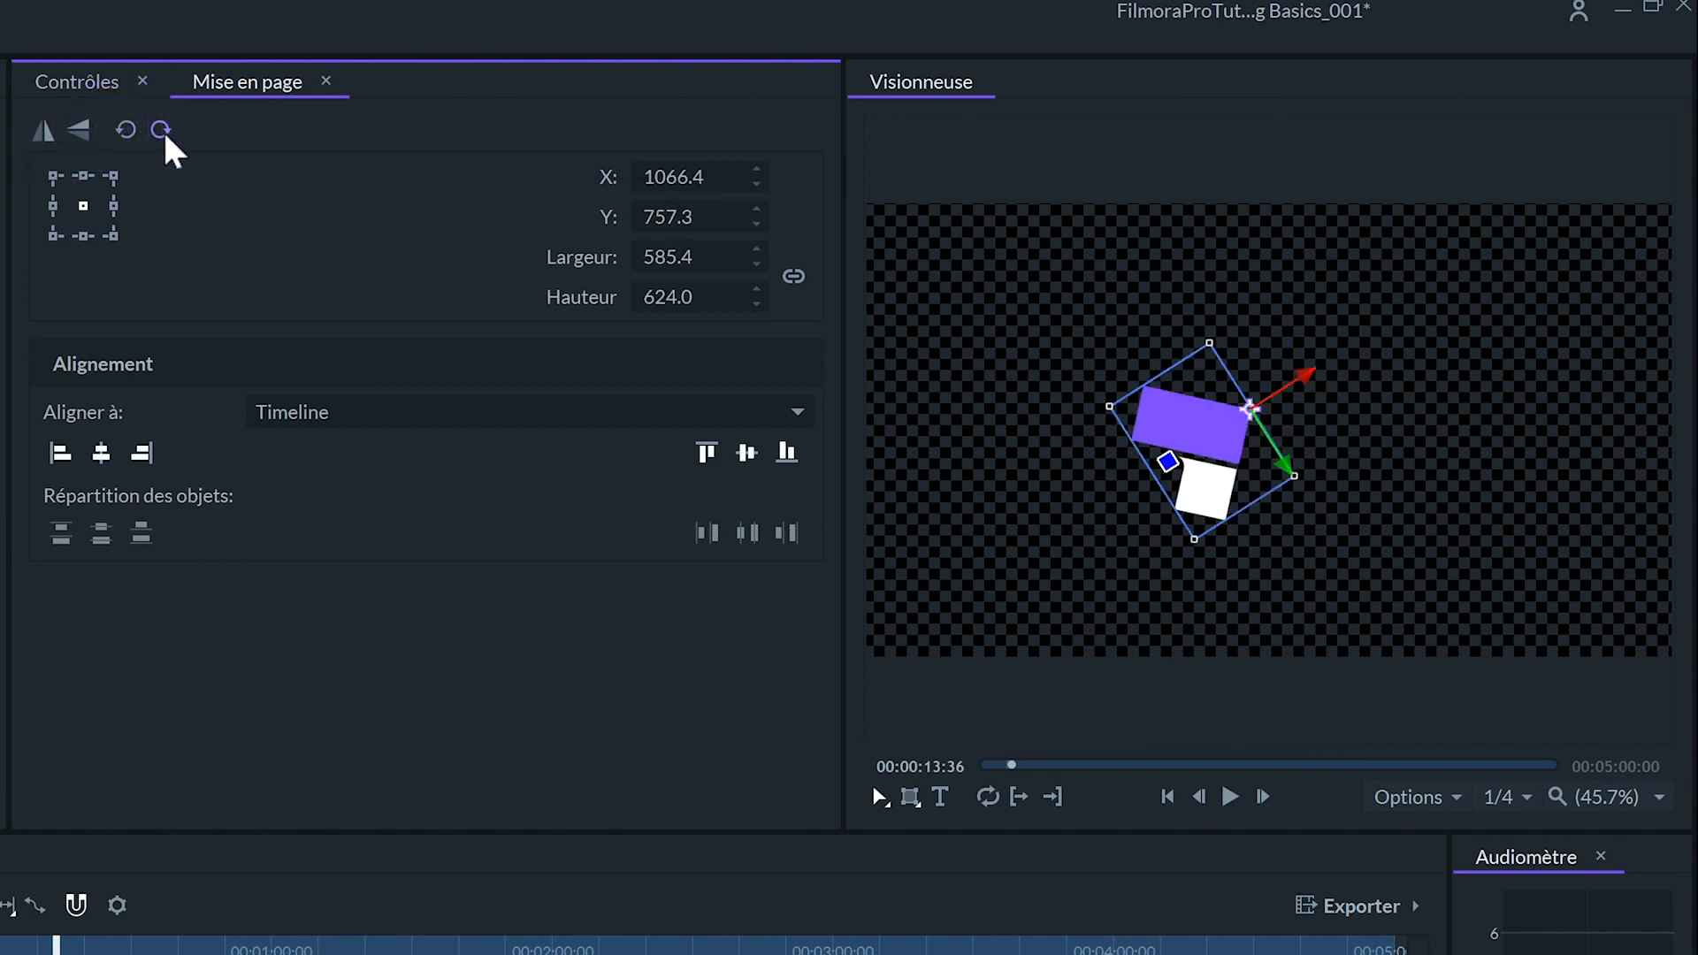
left_click(162, 129)
left_click(161, 130)
left_click(162, 129)
left_click(162, 129)
- Try the reference points around the graphic's box, choose the bottom-left corner, and reduce the linked height to about 270
left_click(124, 178)
left_click(113, 206)
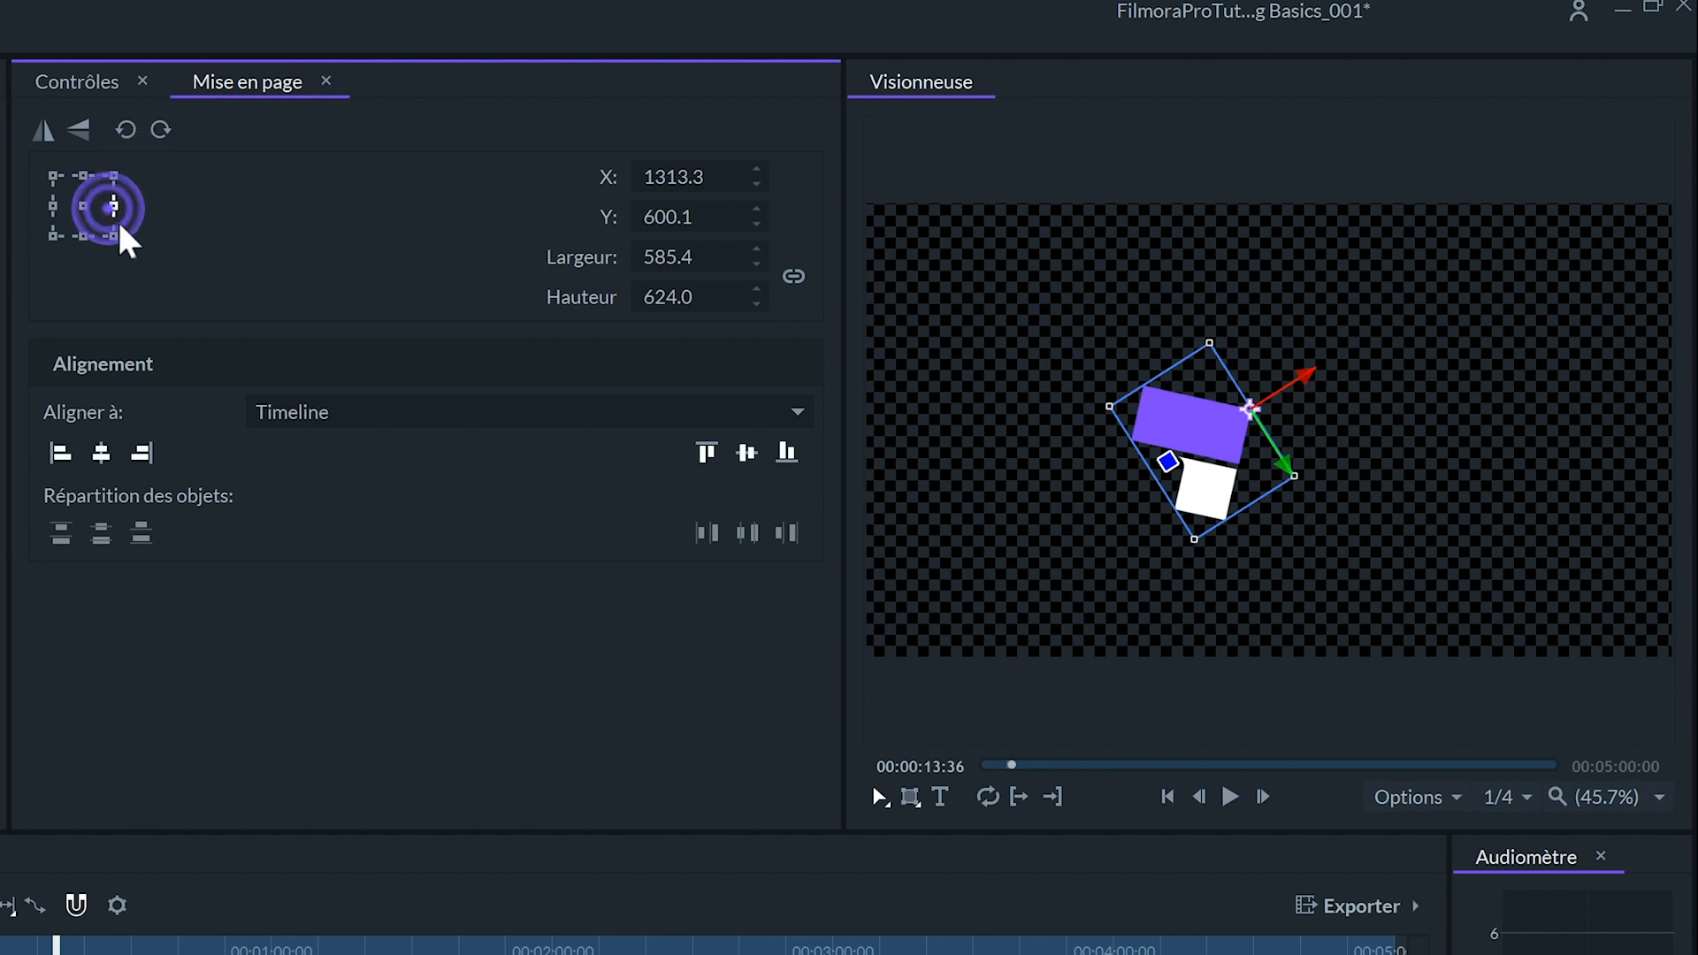
left_click(113, 235)
left_click(85, 234)
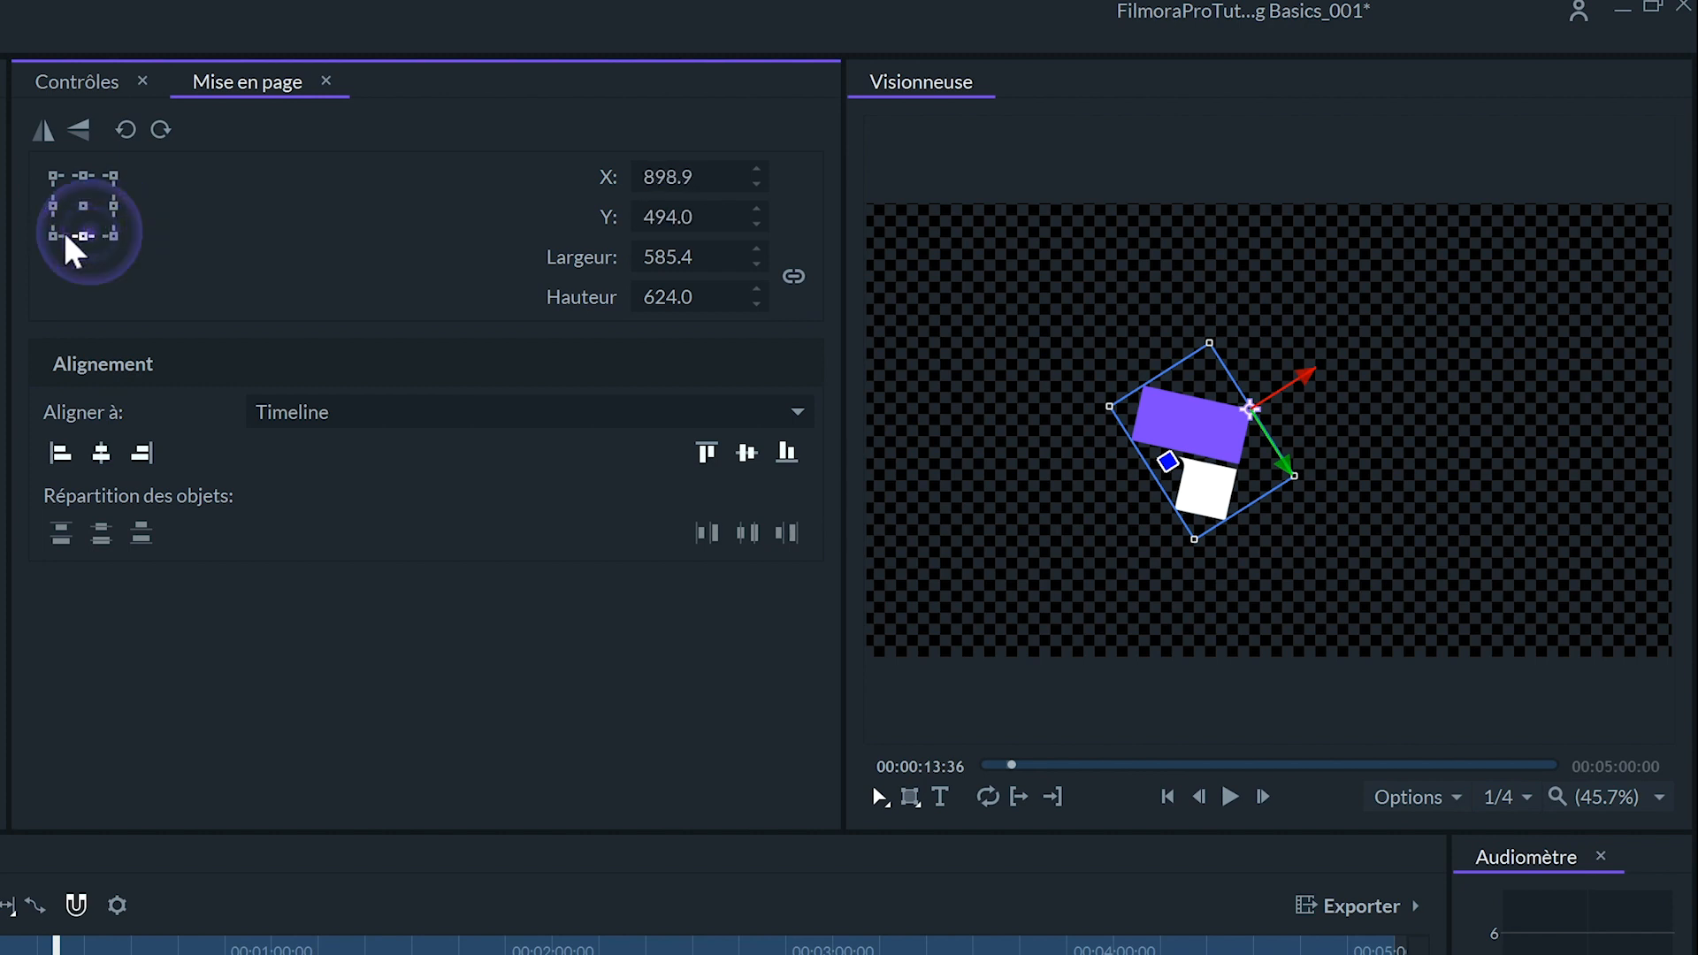
left_click(55, 232)
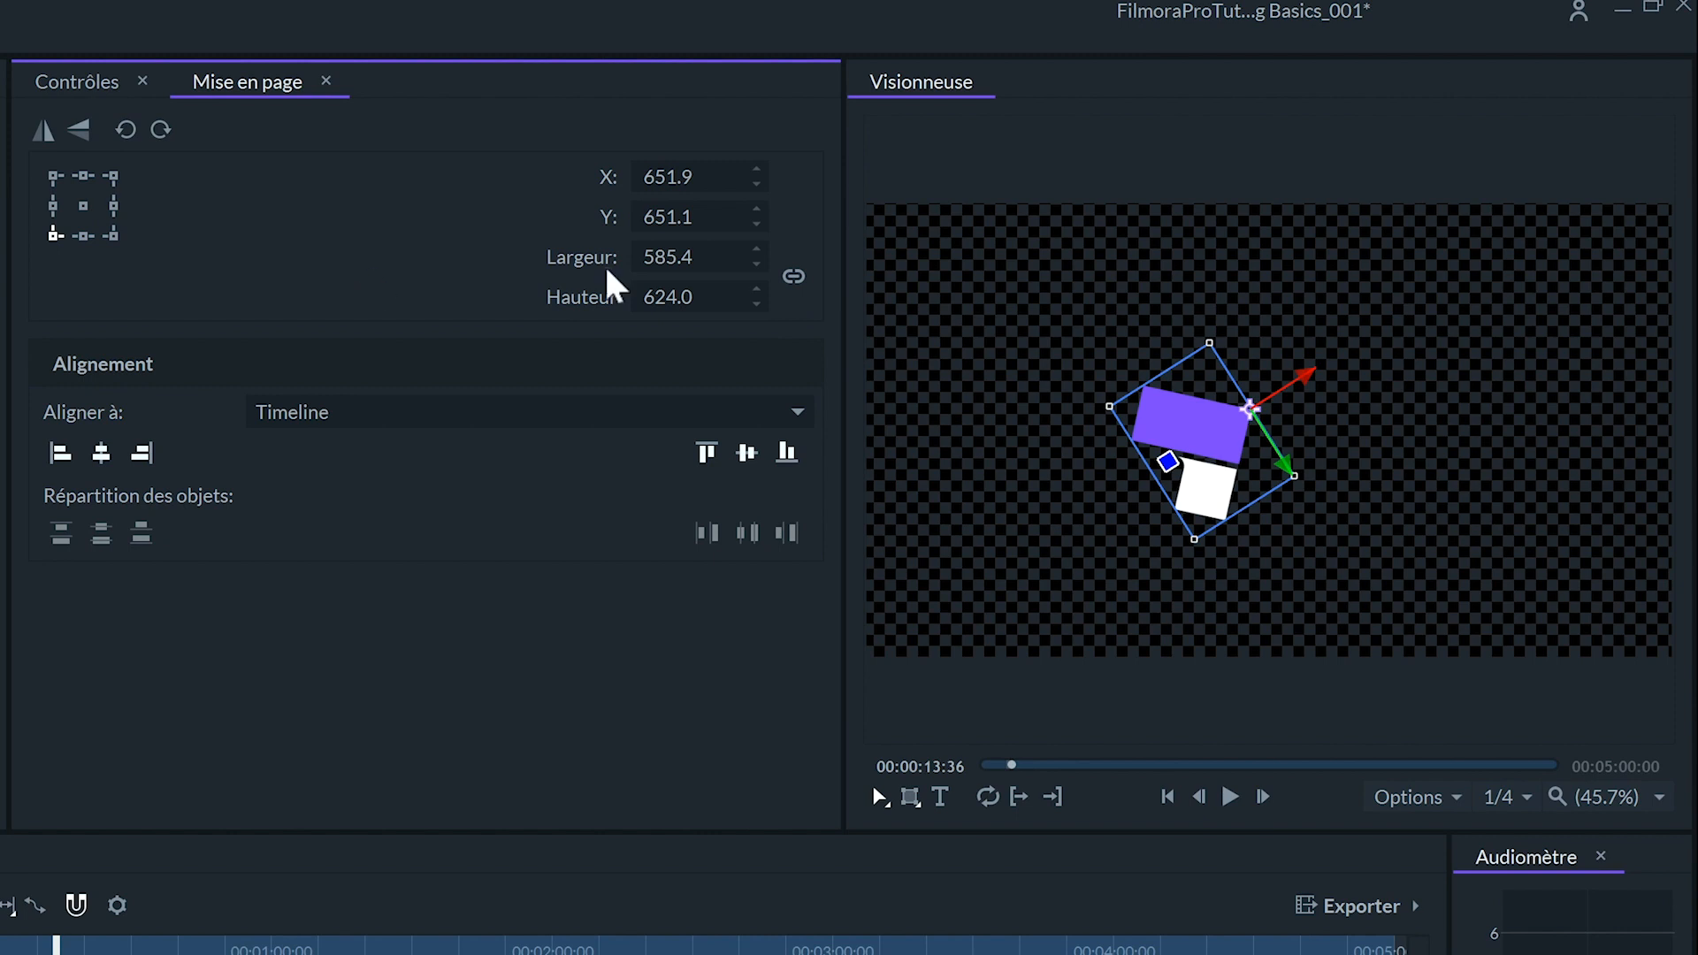
left_click_drag(726, 295, 725, 294)
- Enlarge the graphic from the top-left reference point to a height of about 683 and reposition it at about X 915, Y 1111
left_click(55, 176)
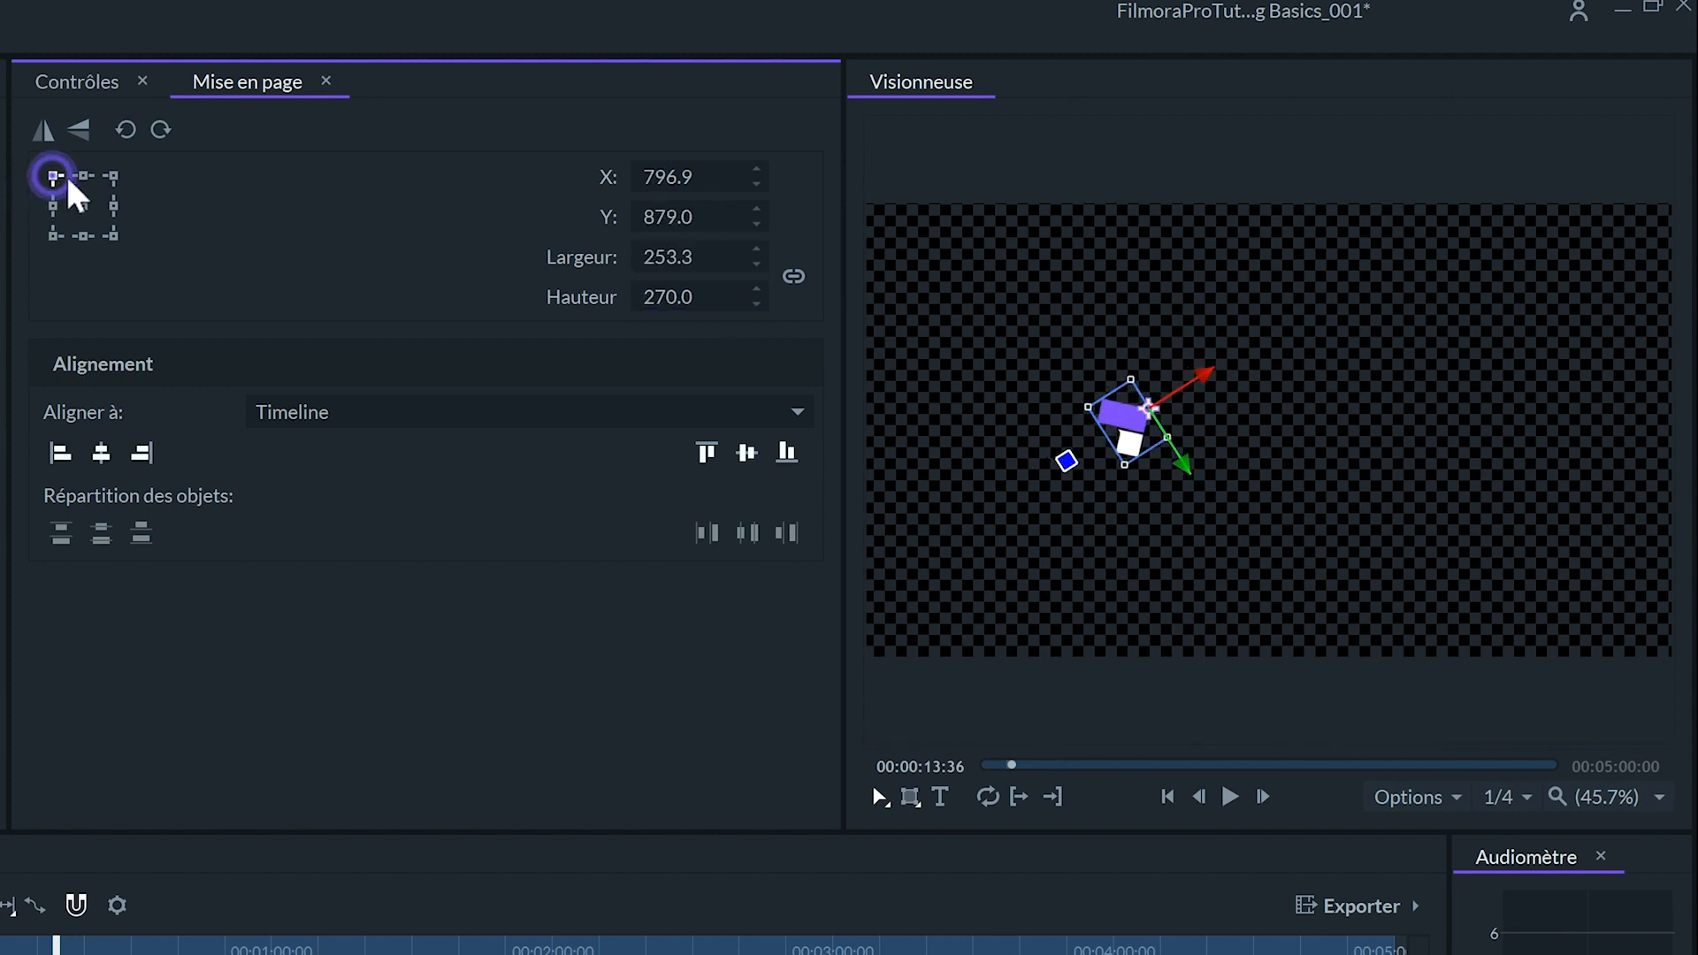
left_click_drag(681, 296, 688, 293)
left_click_drag(1132, 345, 1170, 411)
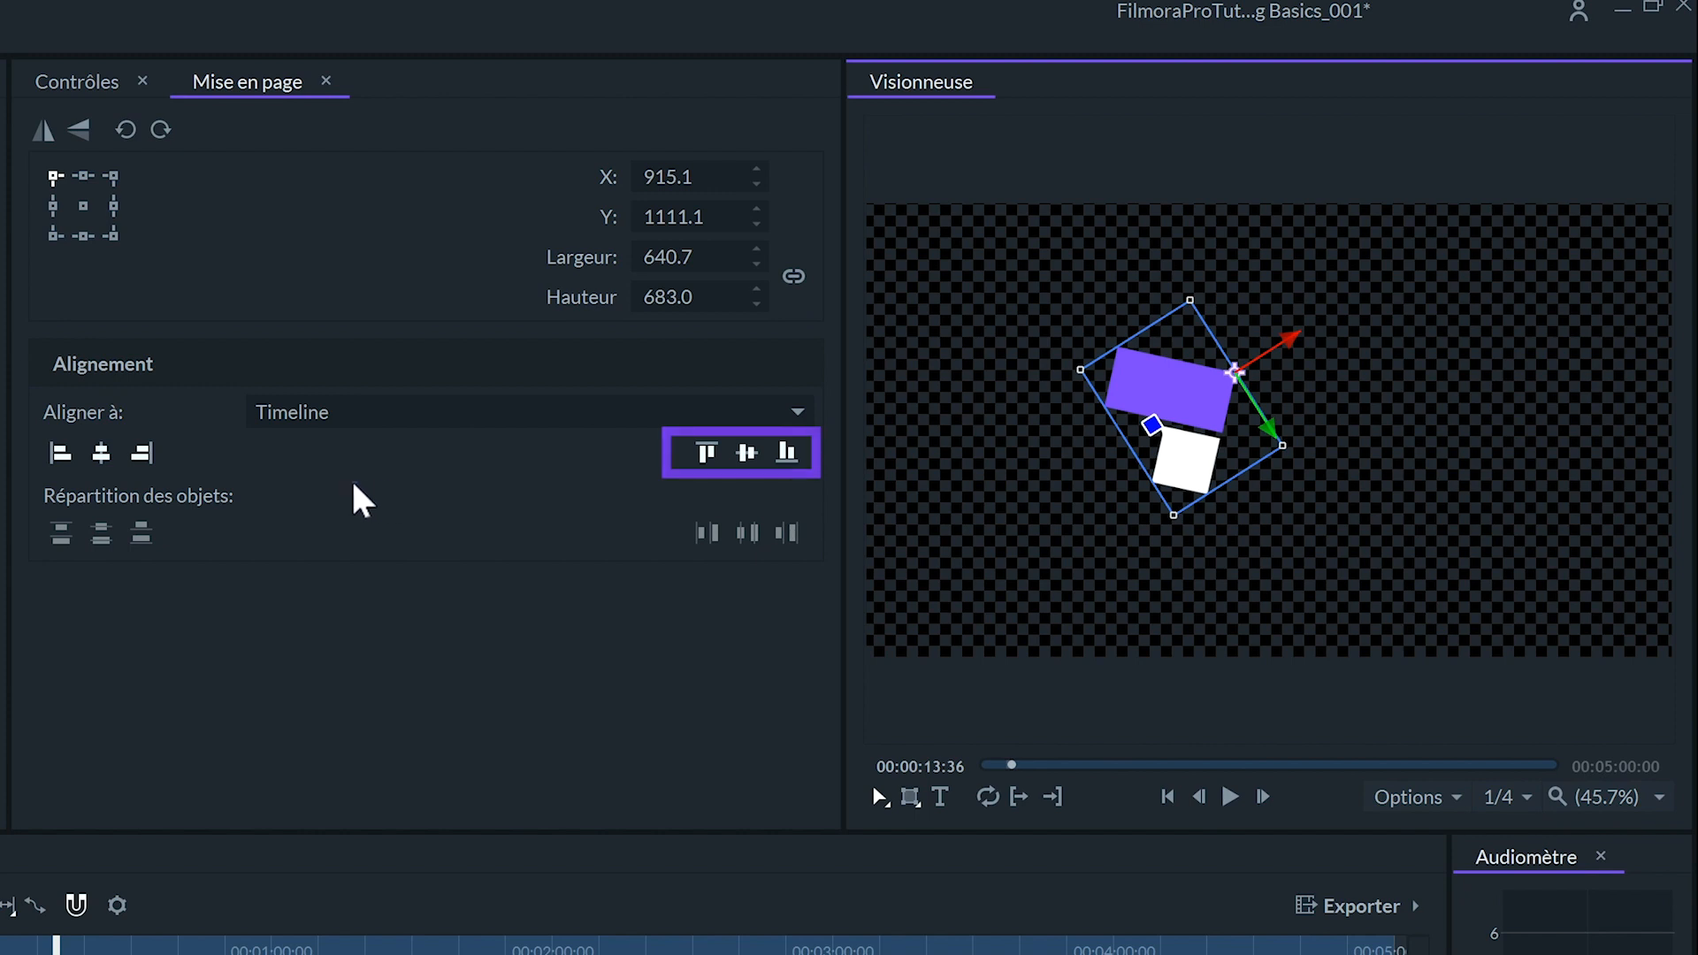
- Align the graphic to the timeline frame's horizontal centre, its left edge, and finally its right edge
left_click(99, 455)
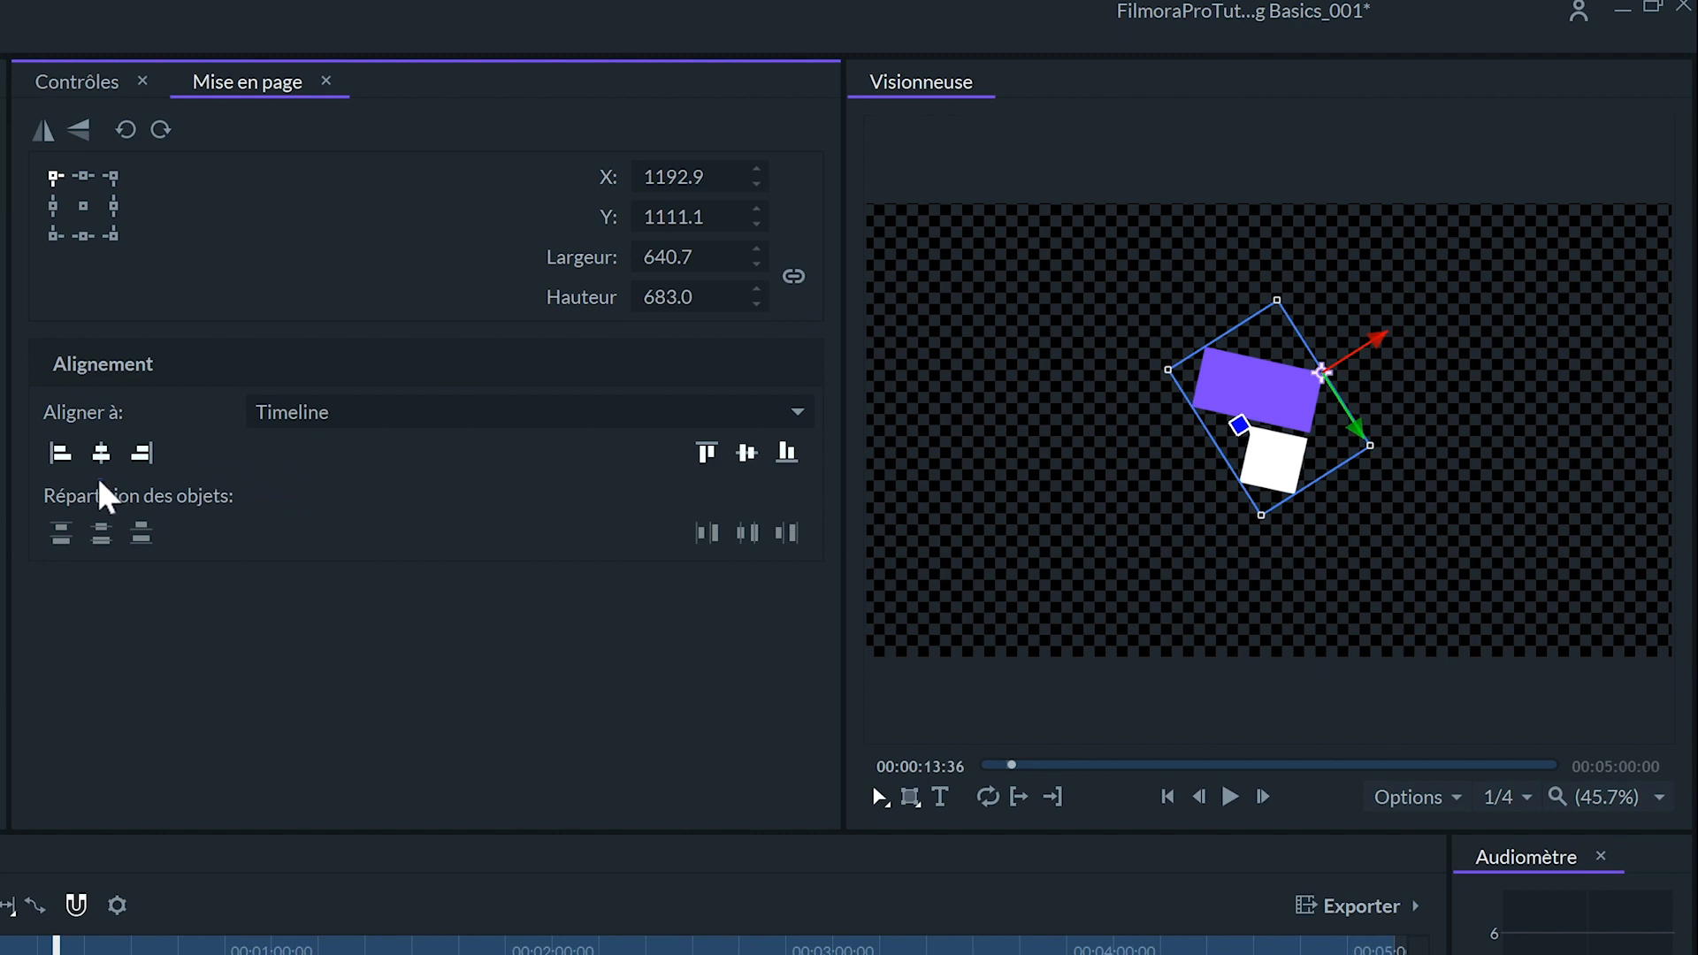
left_click(57, 454)
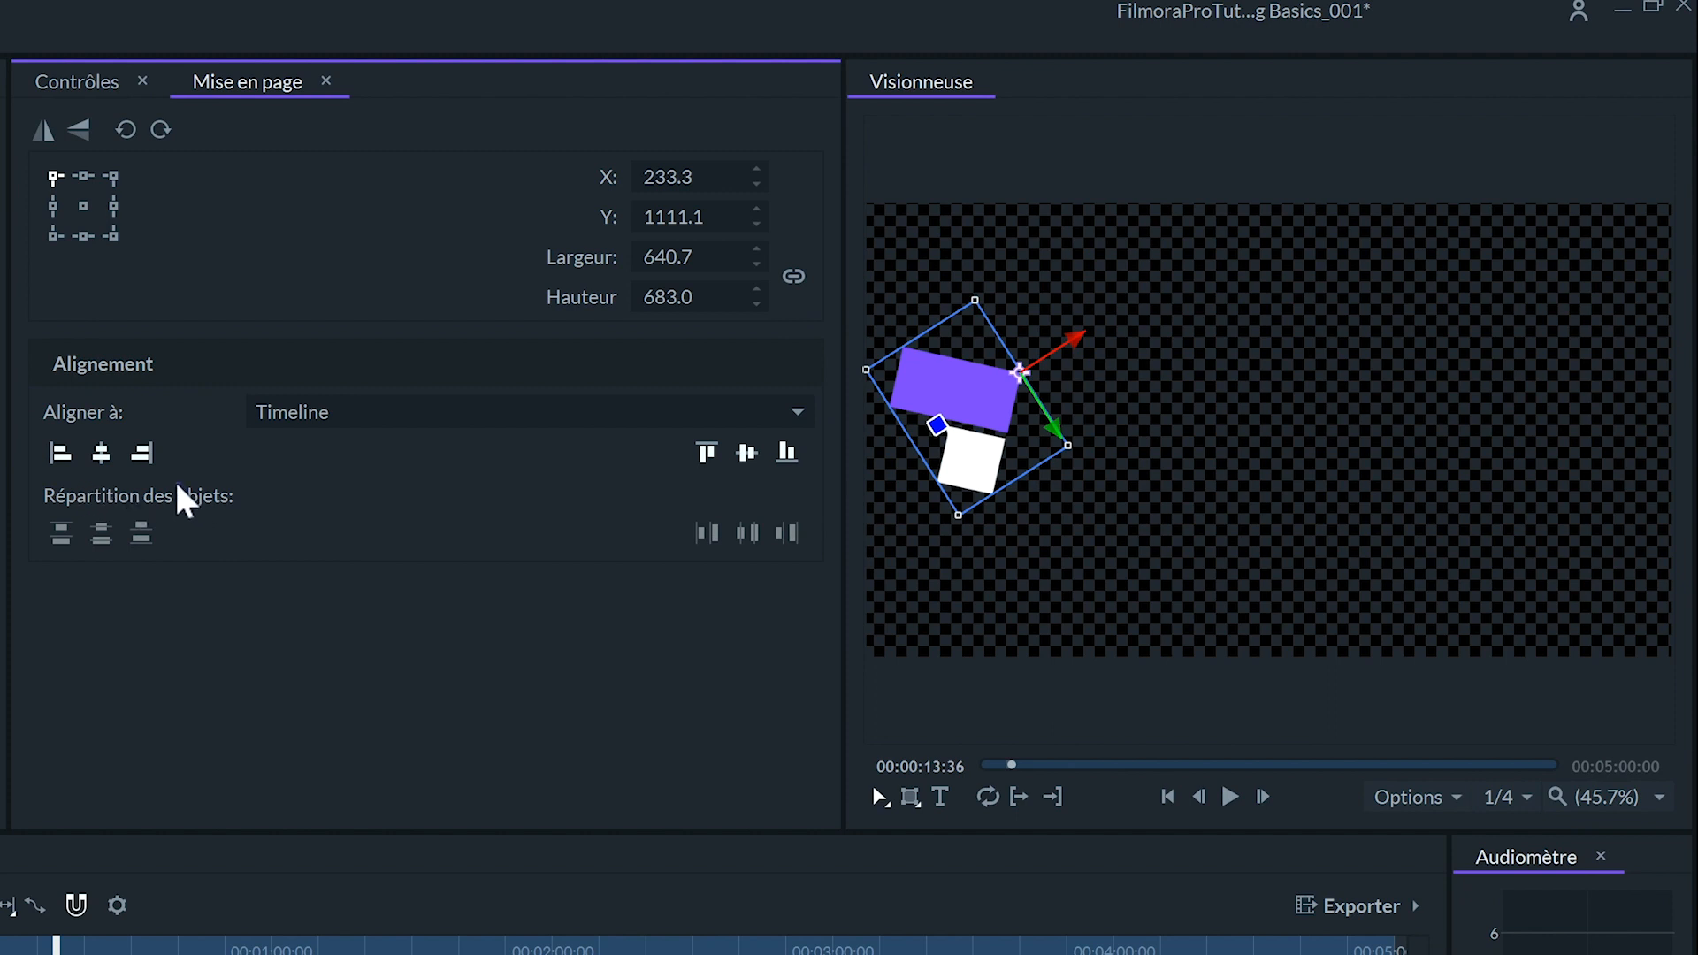
left_click(142, 454)
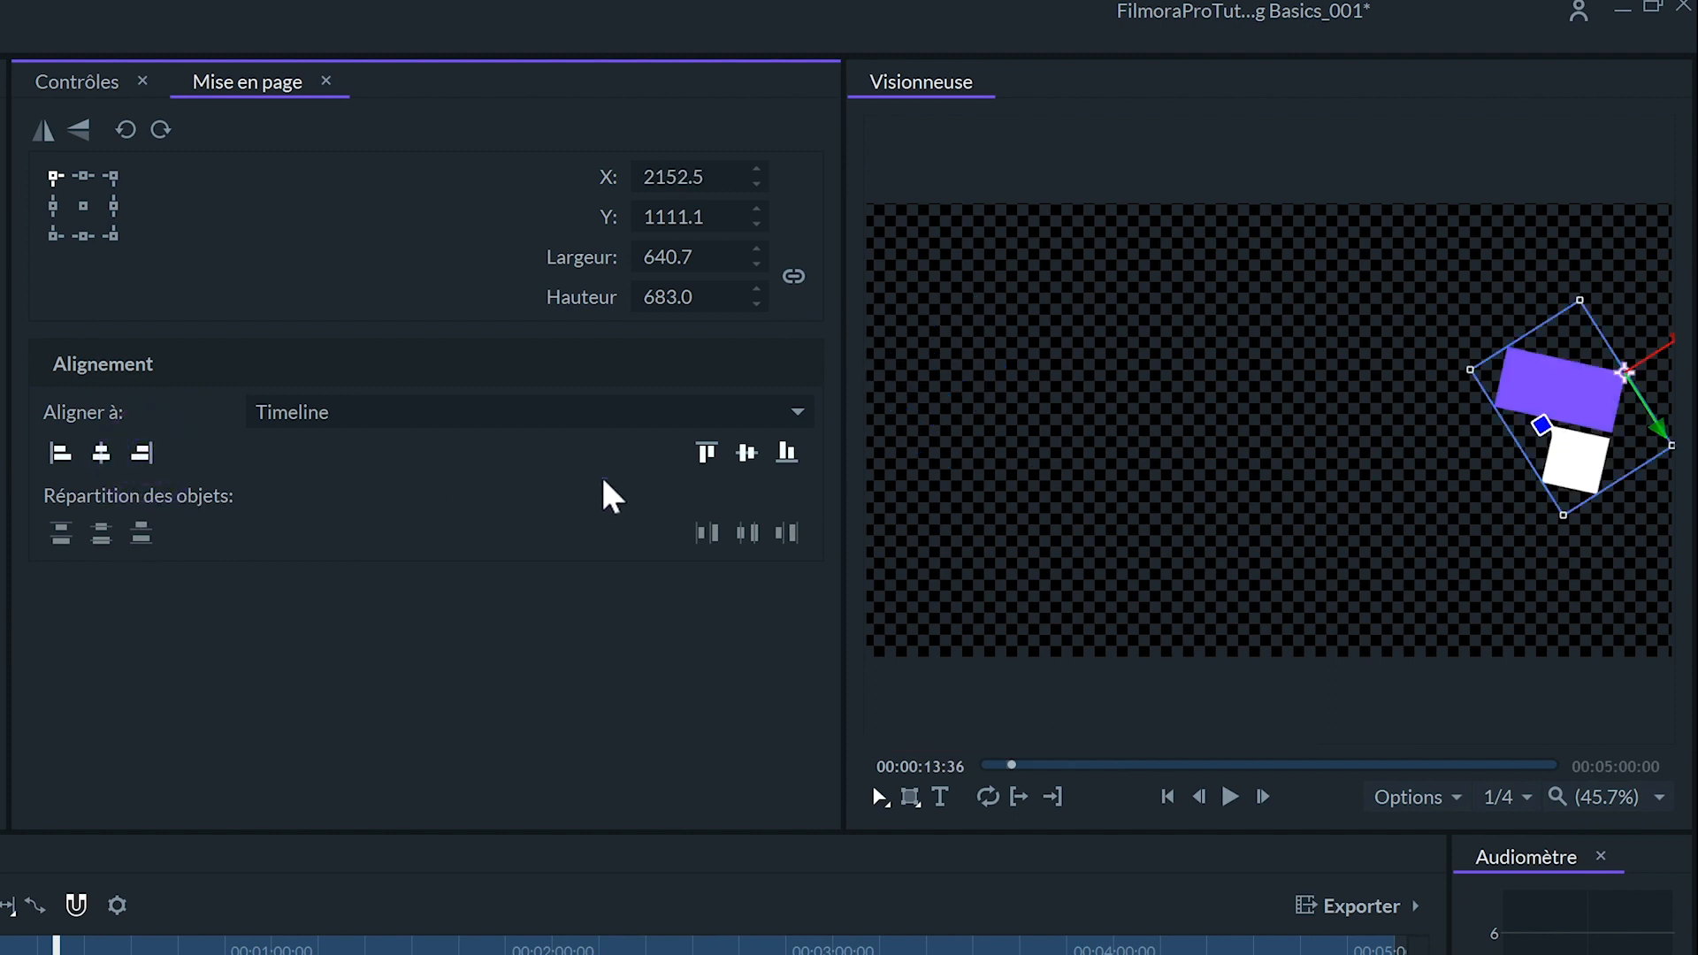
- Align the graphic to the timeline frame's vertical centre, top edge and bottom edge, and return it to the vertical centre
left_click(749, 453)
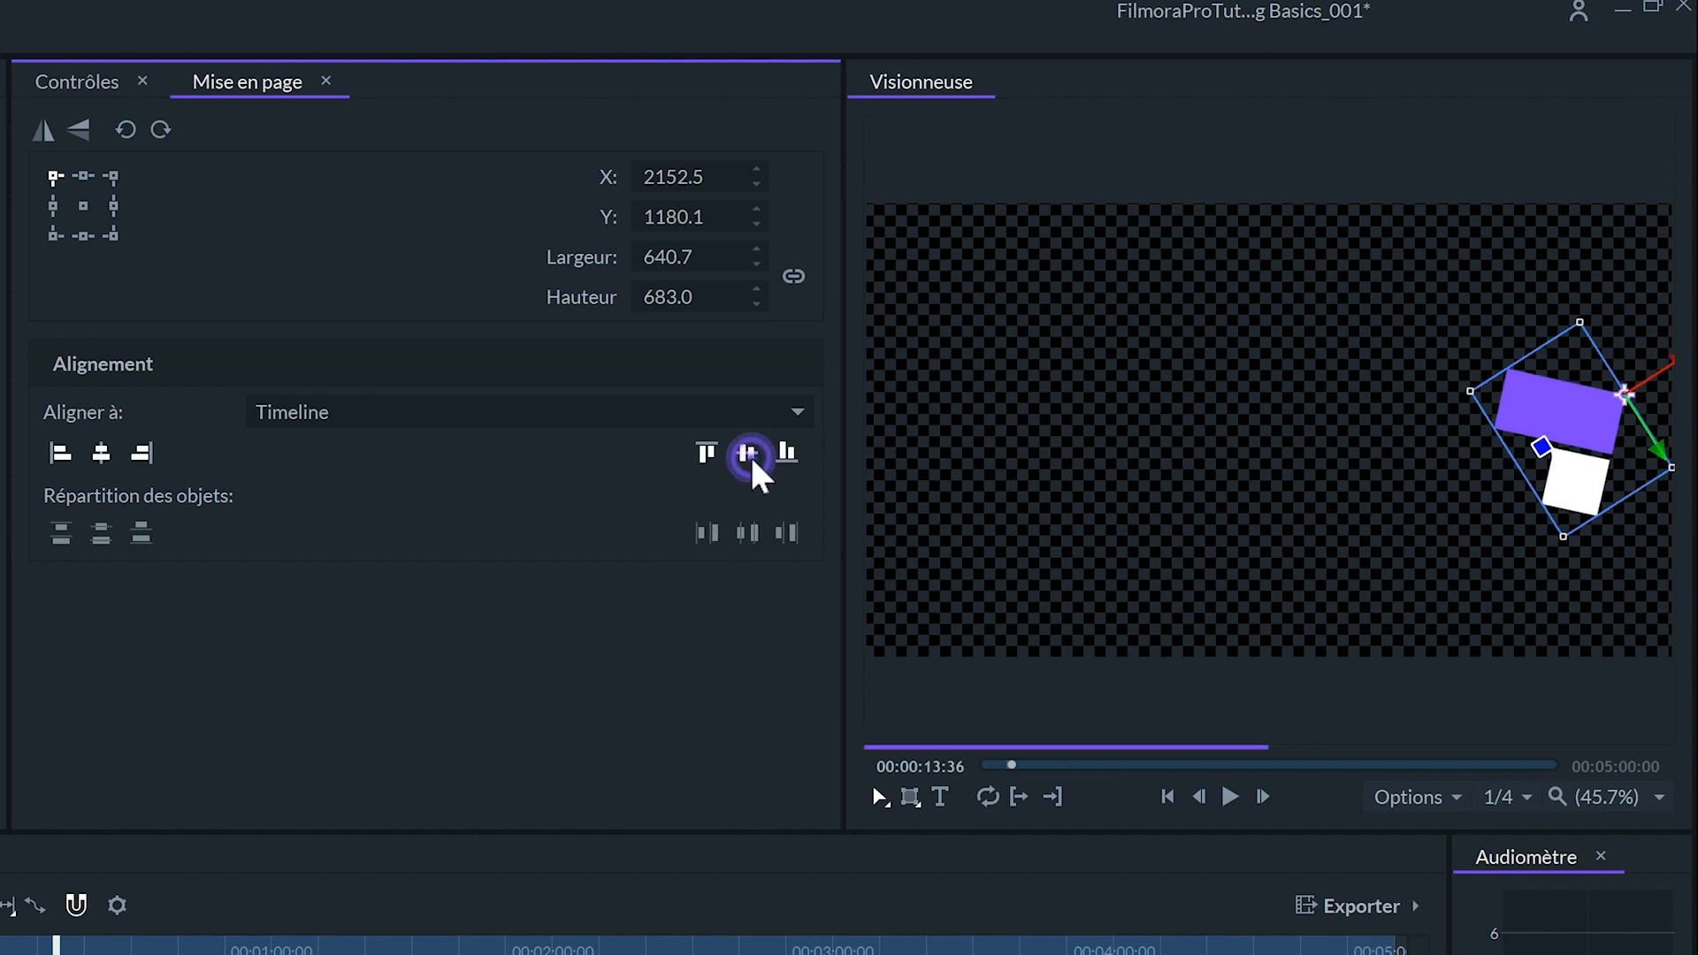
left_click(706, 453)
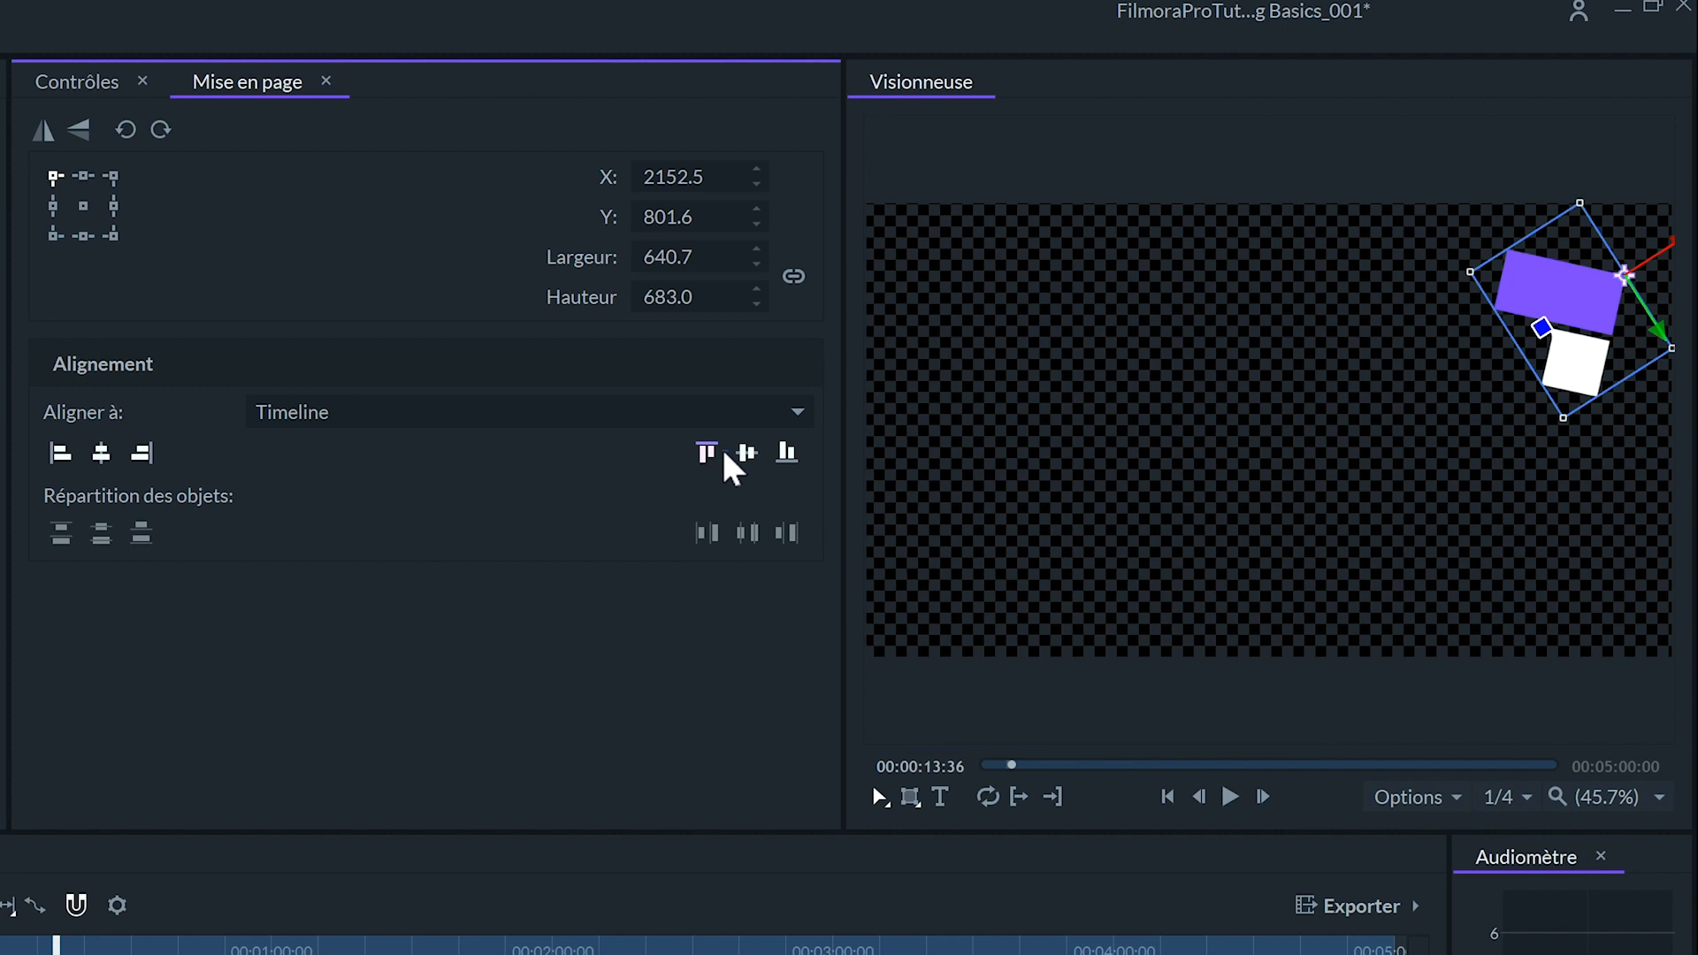
left_click(779, 453)
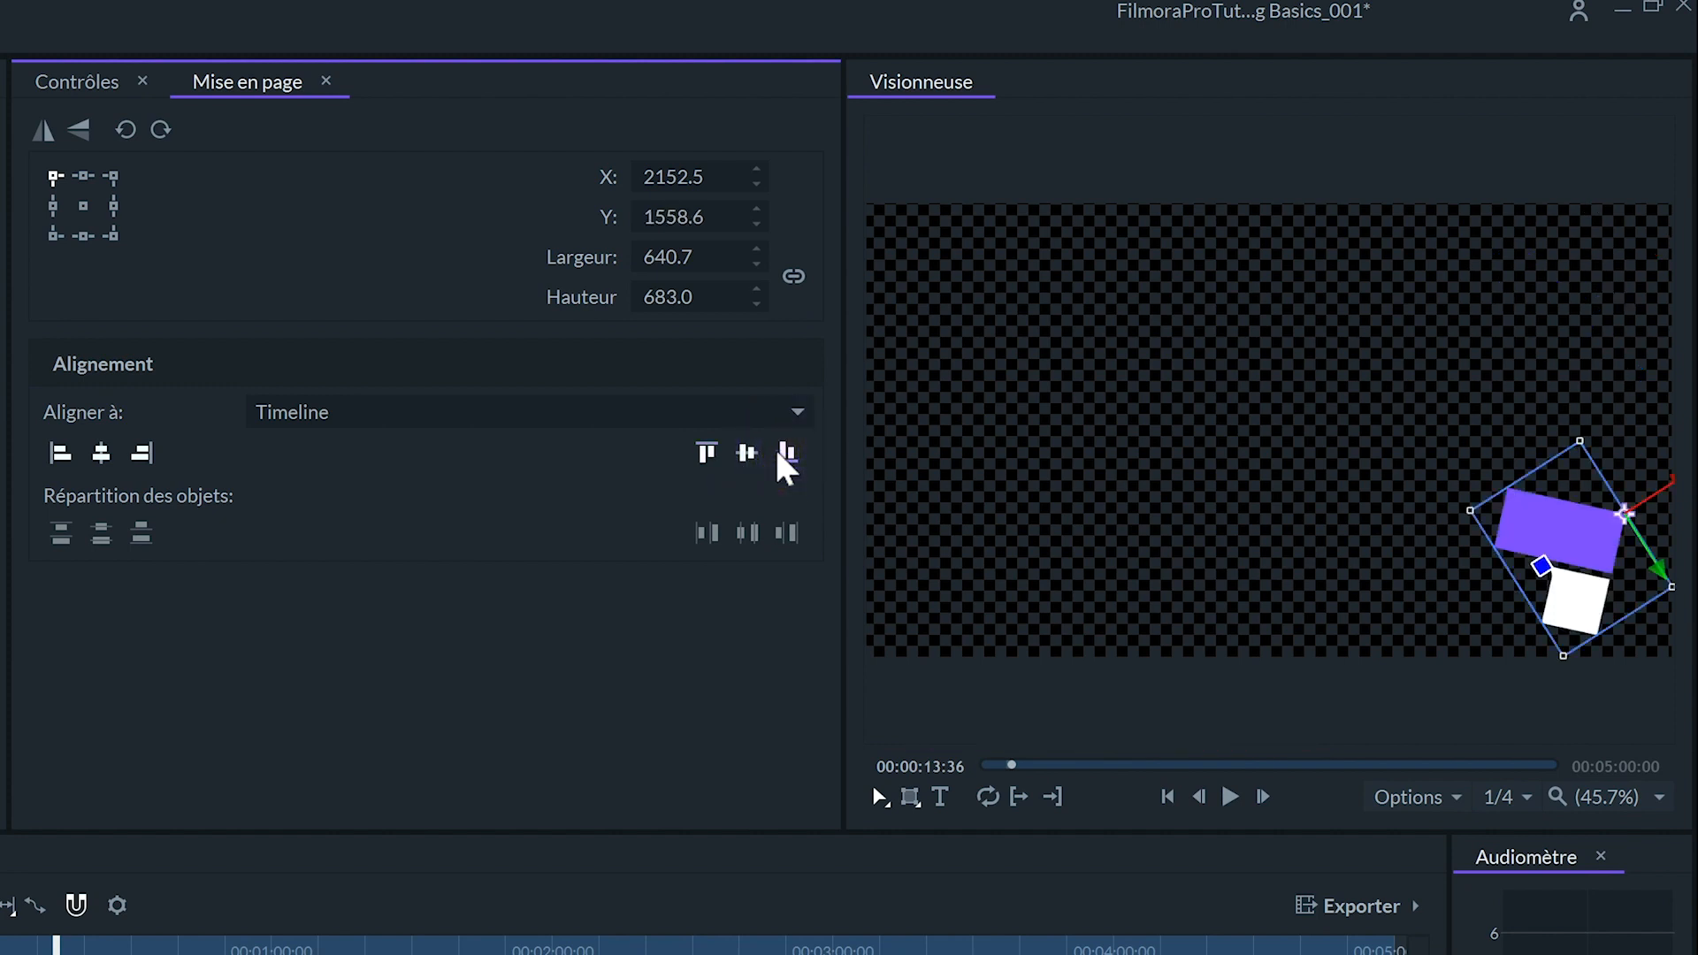
left_click(741, 452)
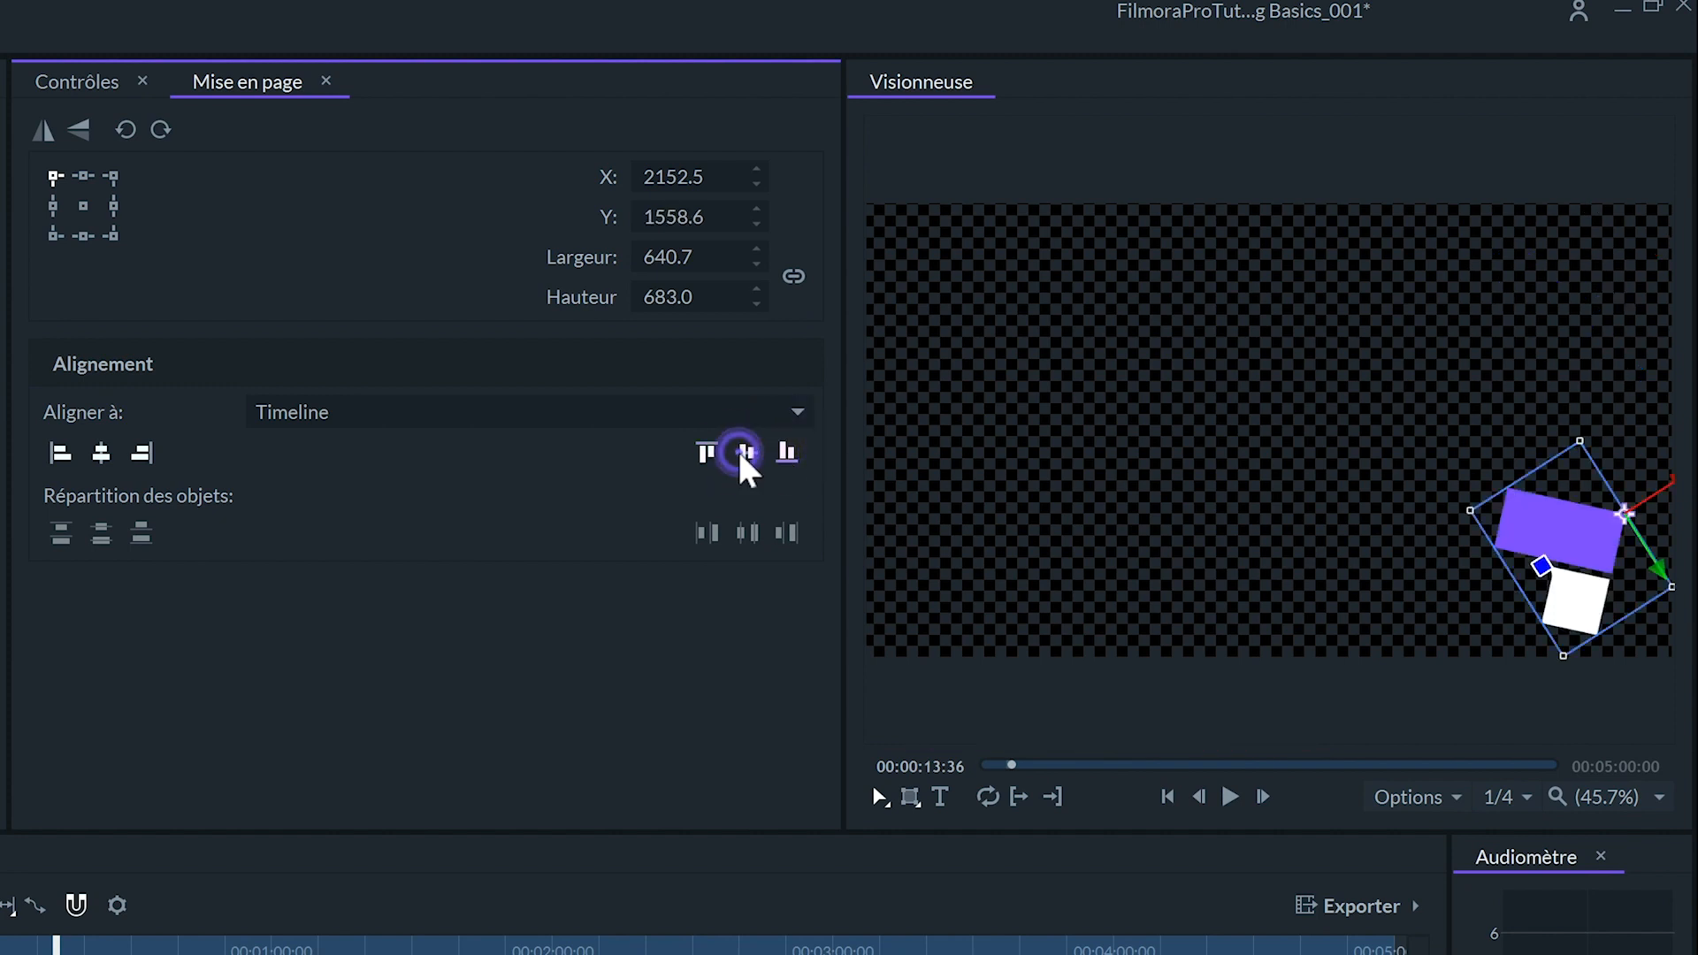
- Align the rotated graphic to the timeline frame's horizontal centre
left_click(103, 453)
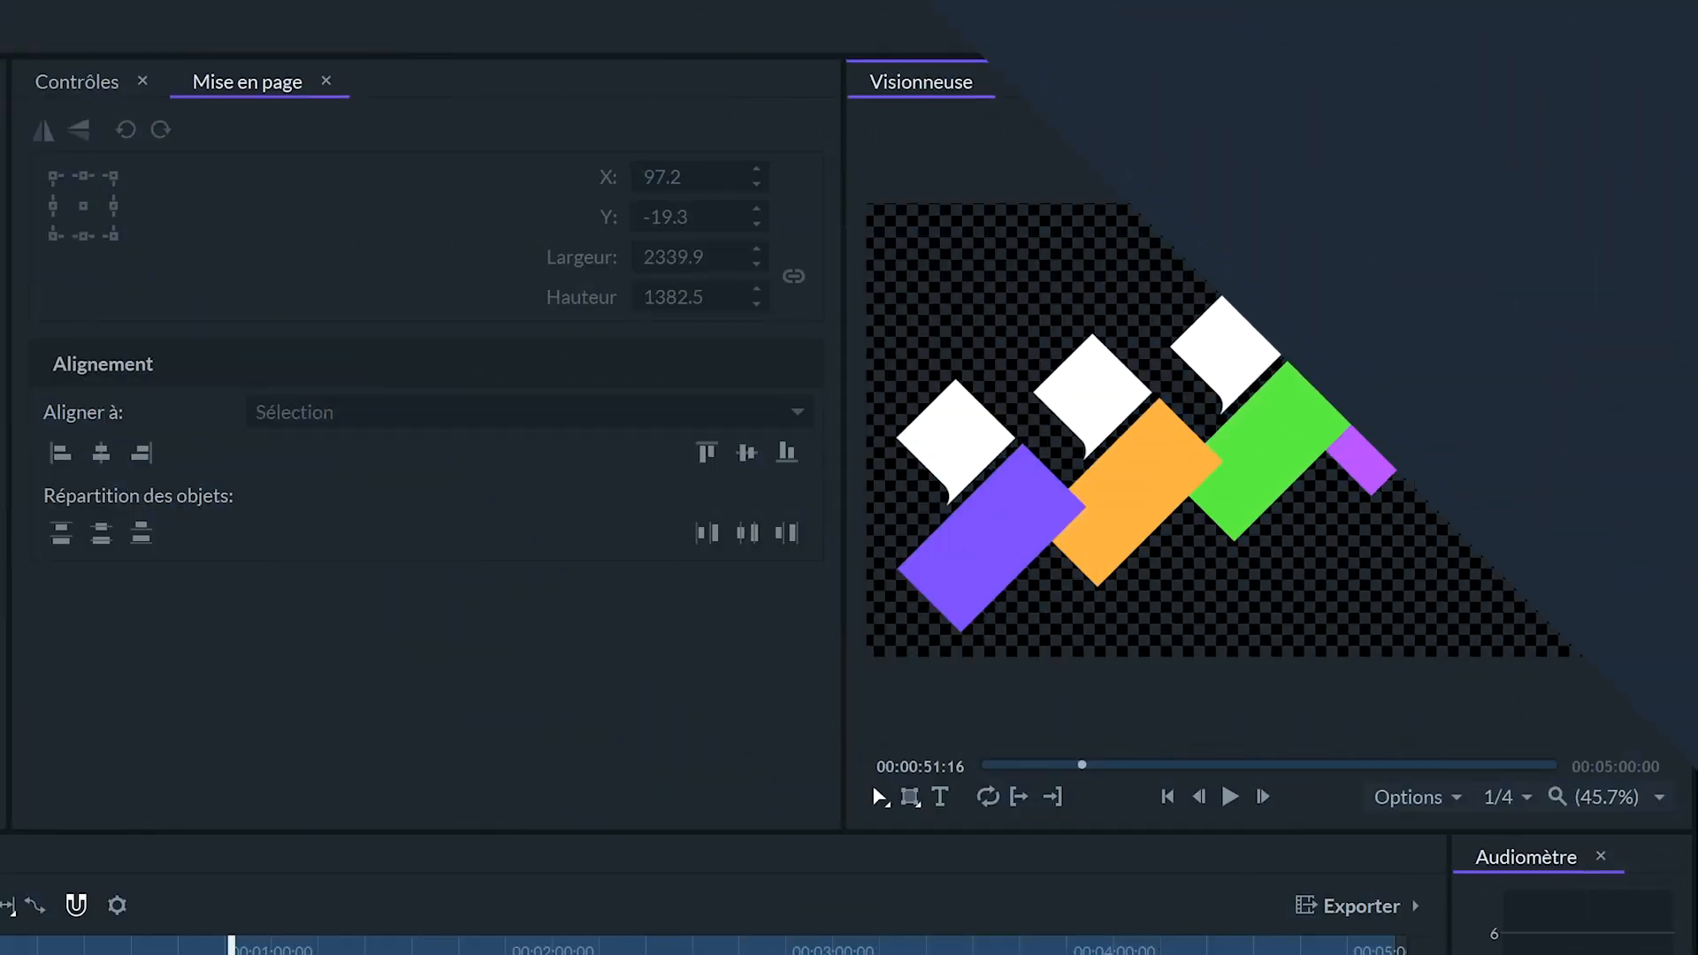
- Select the purple, orange and green graphics together and set the alignment reference to Sélection
left_click_drag(1302, 592, 978, 476)
left_click(457, 412)
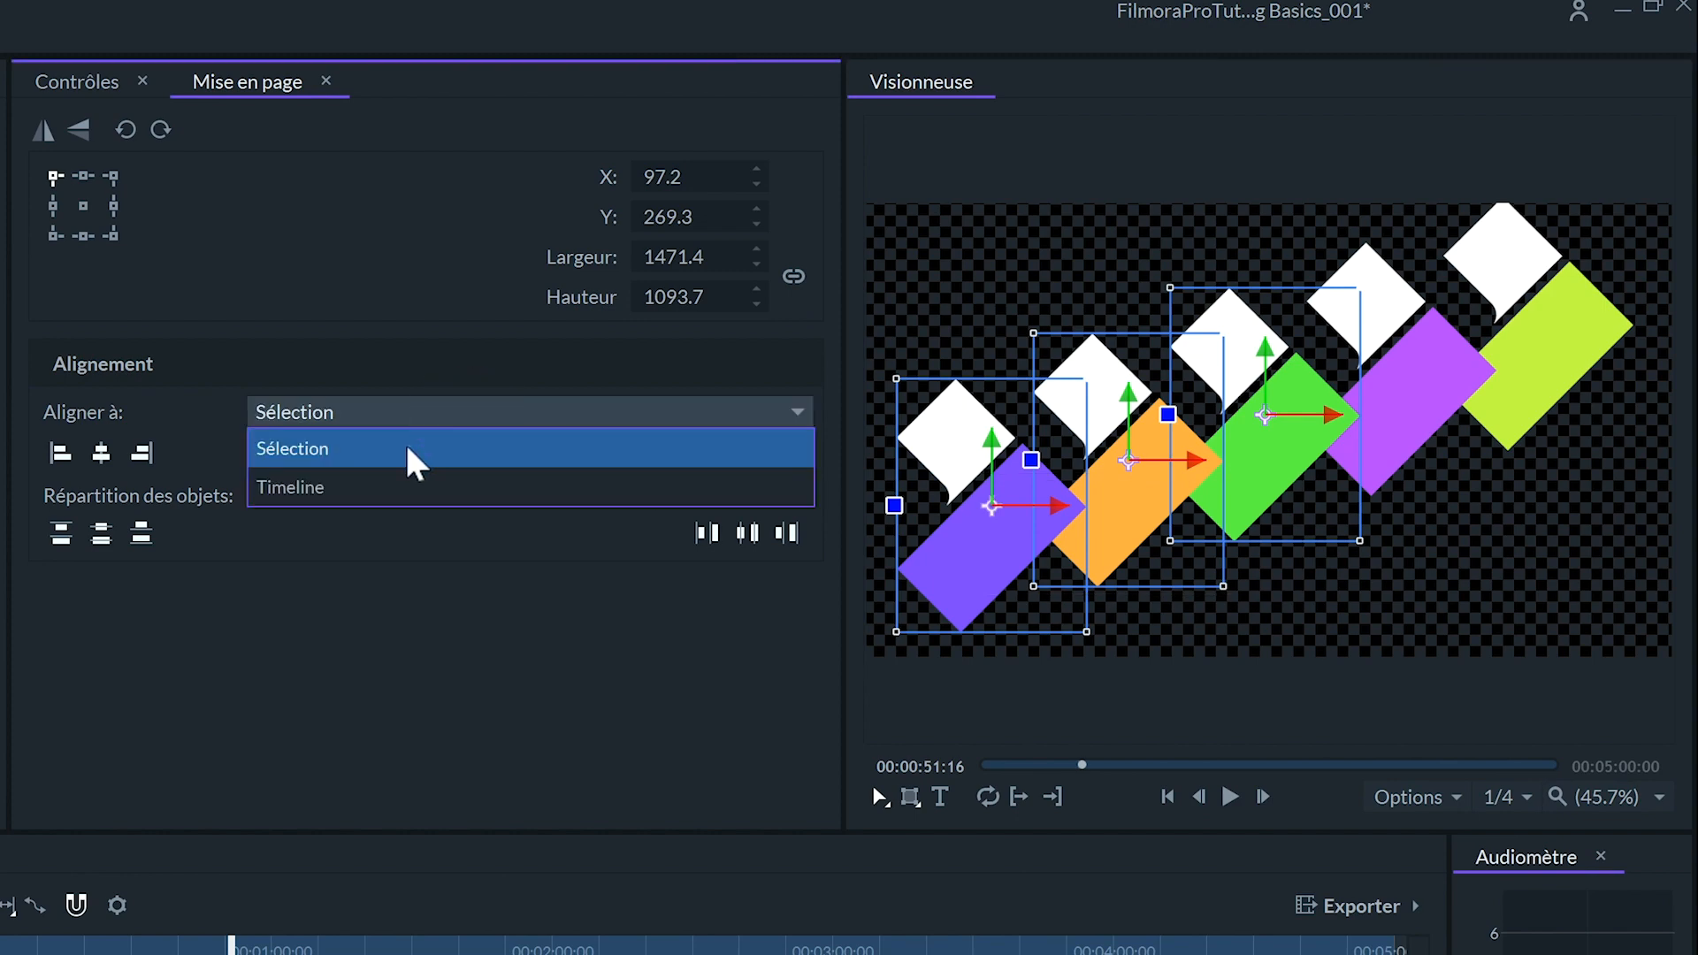
left_click(405, 442)
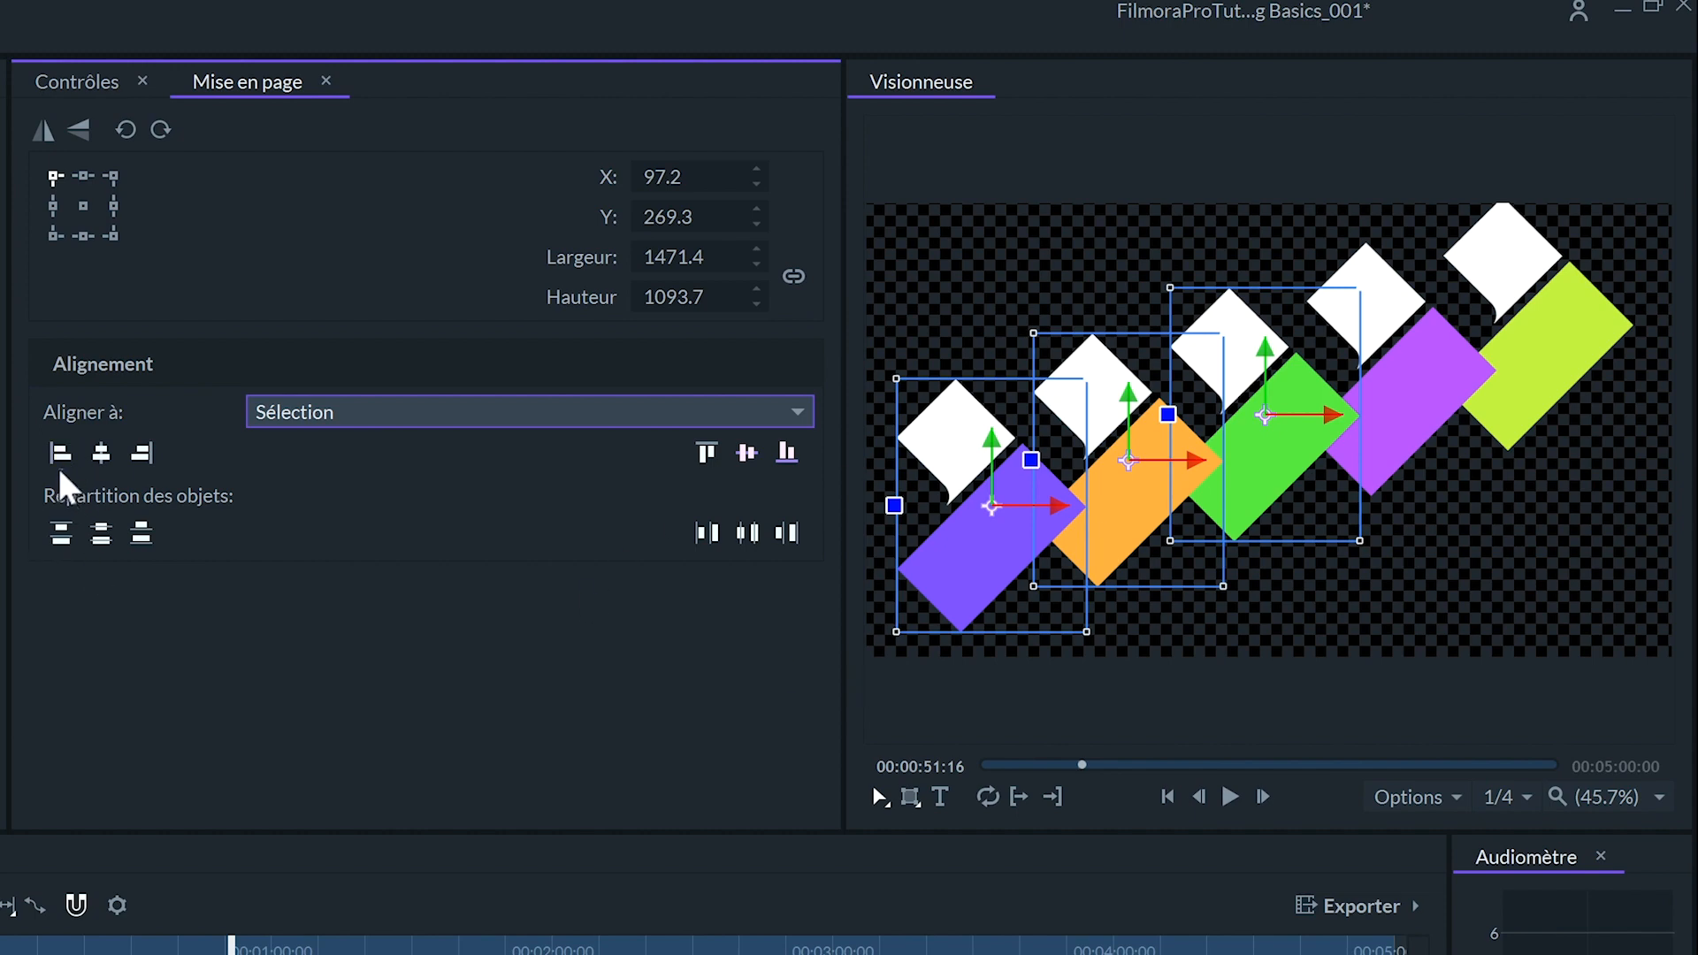
- Try aligning the three selected graphics to their right edge, undo it, and align them to their horizontal centre
left_click(140, 454)
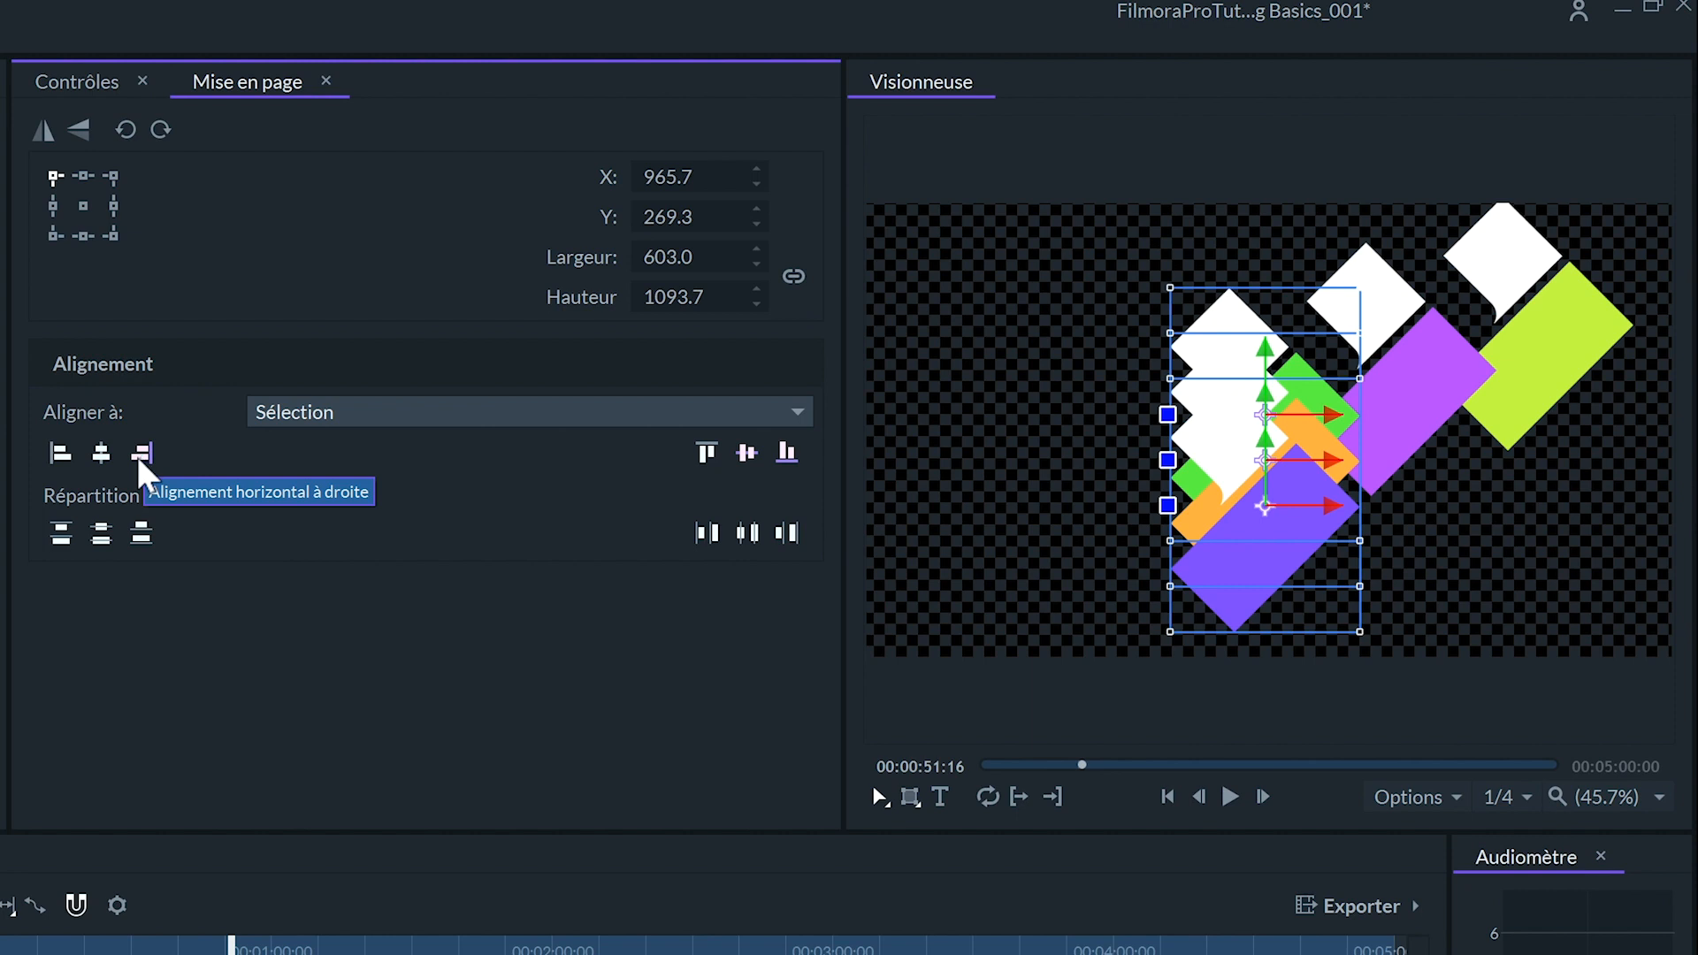
key("ctrl+z")
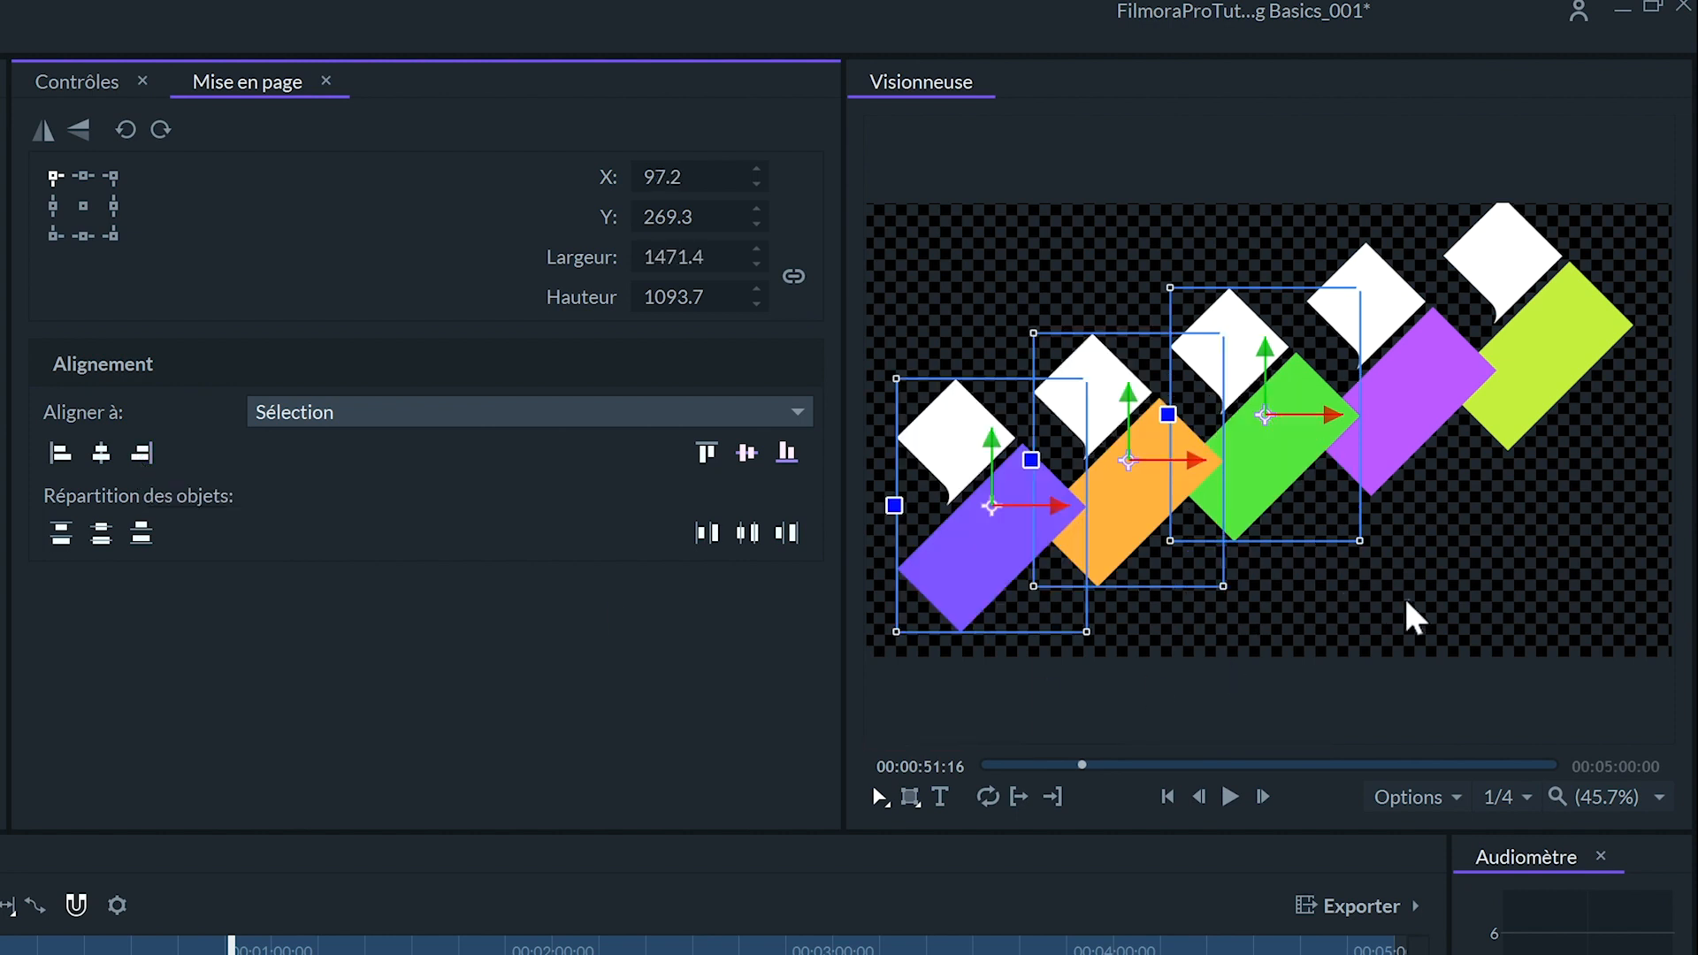
left_click(102, 454)
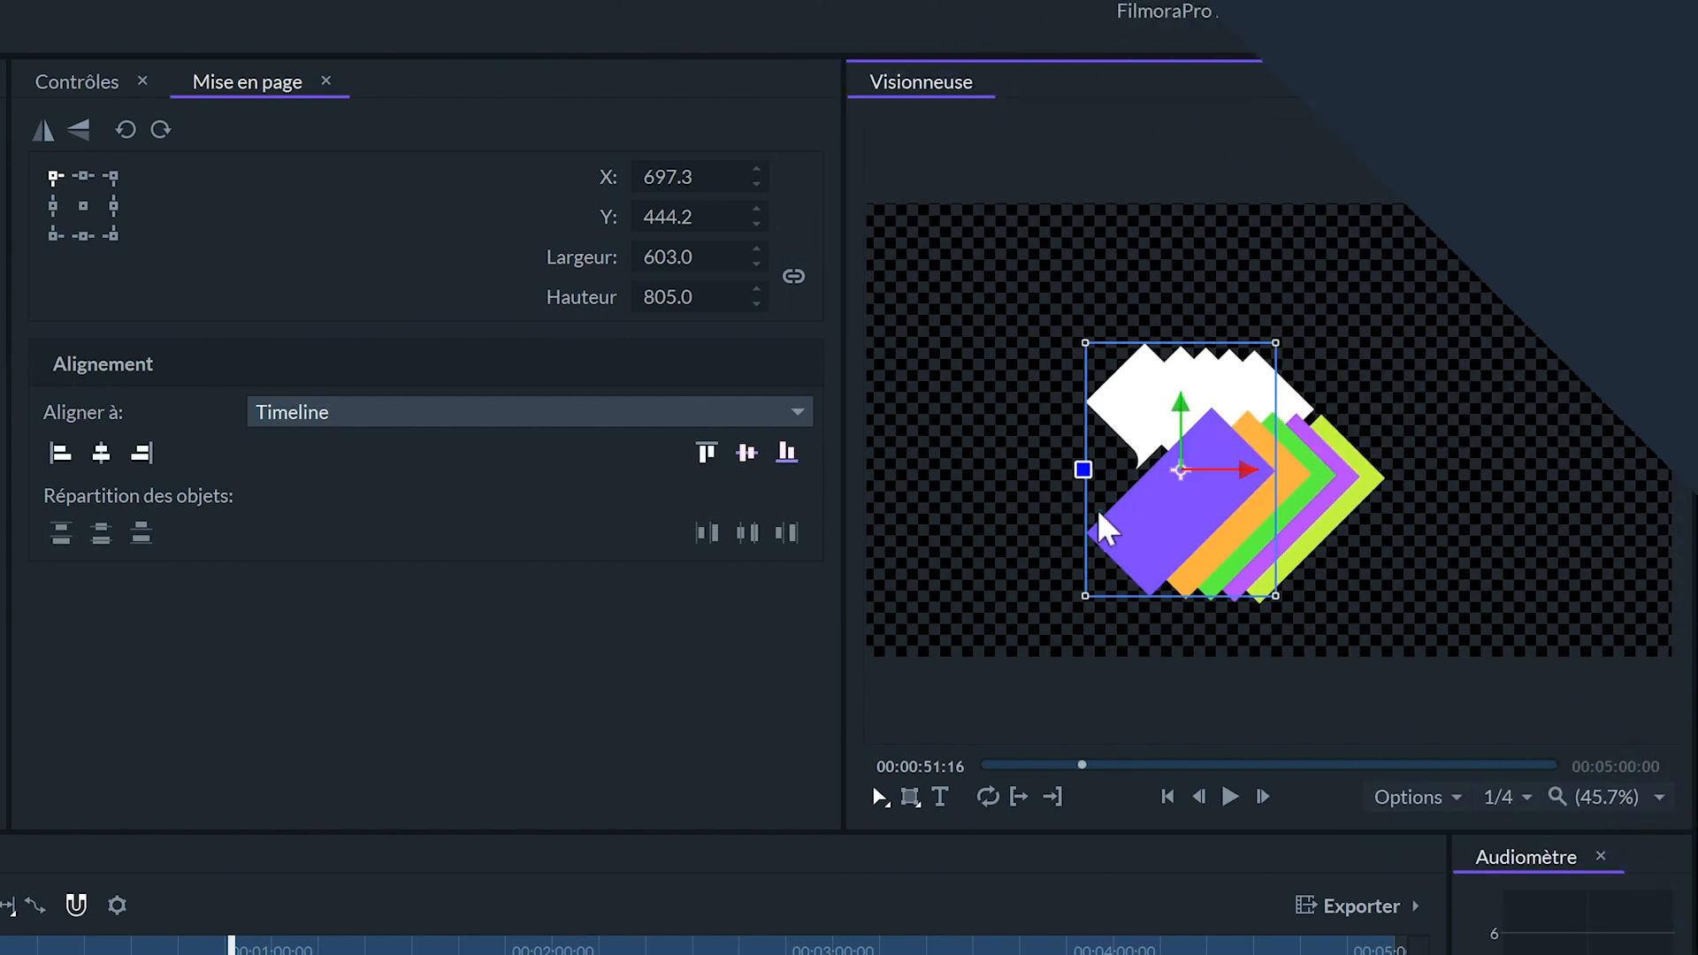
- Move the purple graphic out of the stack to about X 202, Y 479, and the lime graphic up and right to about Y 64
left_click_drag(1096, 513, 1001, 522)
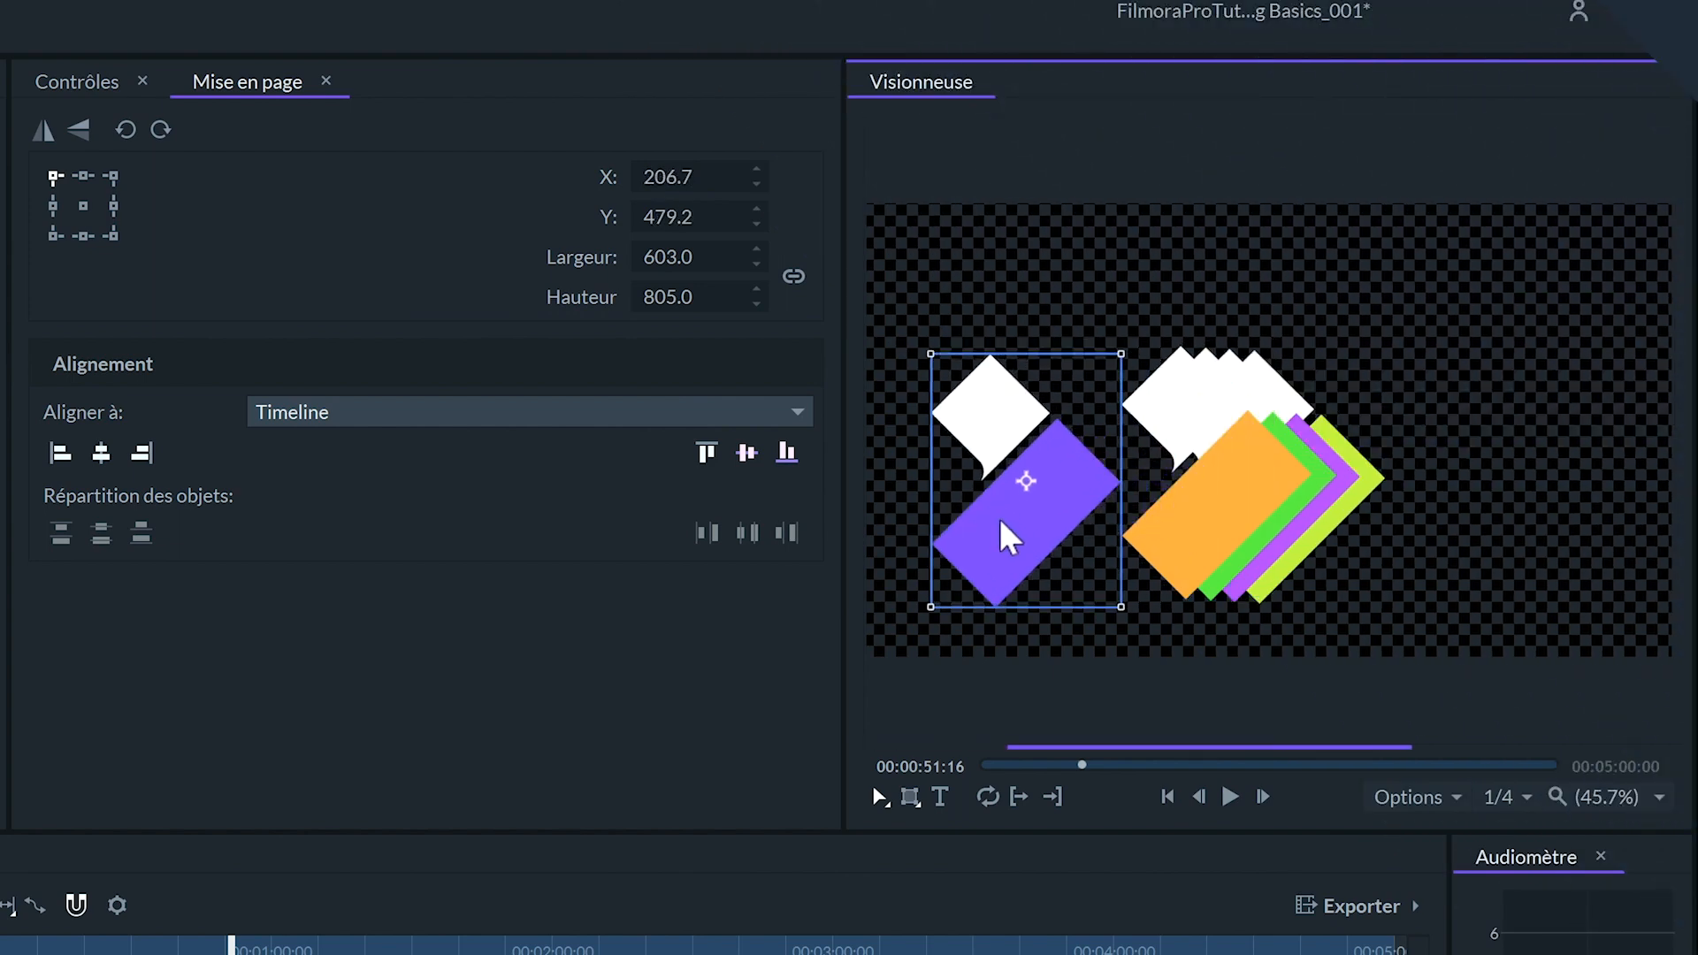
left_click(1366, 479)
left_click_drag(1368, 482, 1546, 383)
left_click_drag(1486, 473, 1566, 341)
- Select all five graphics, distribute their centres evenly vertically and horizontally, and deselect them
left_click_drag(1573, 538, 1012, 329)
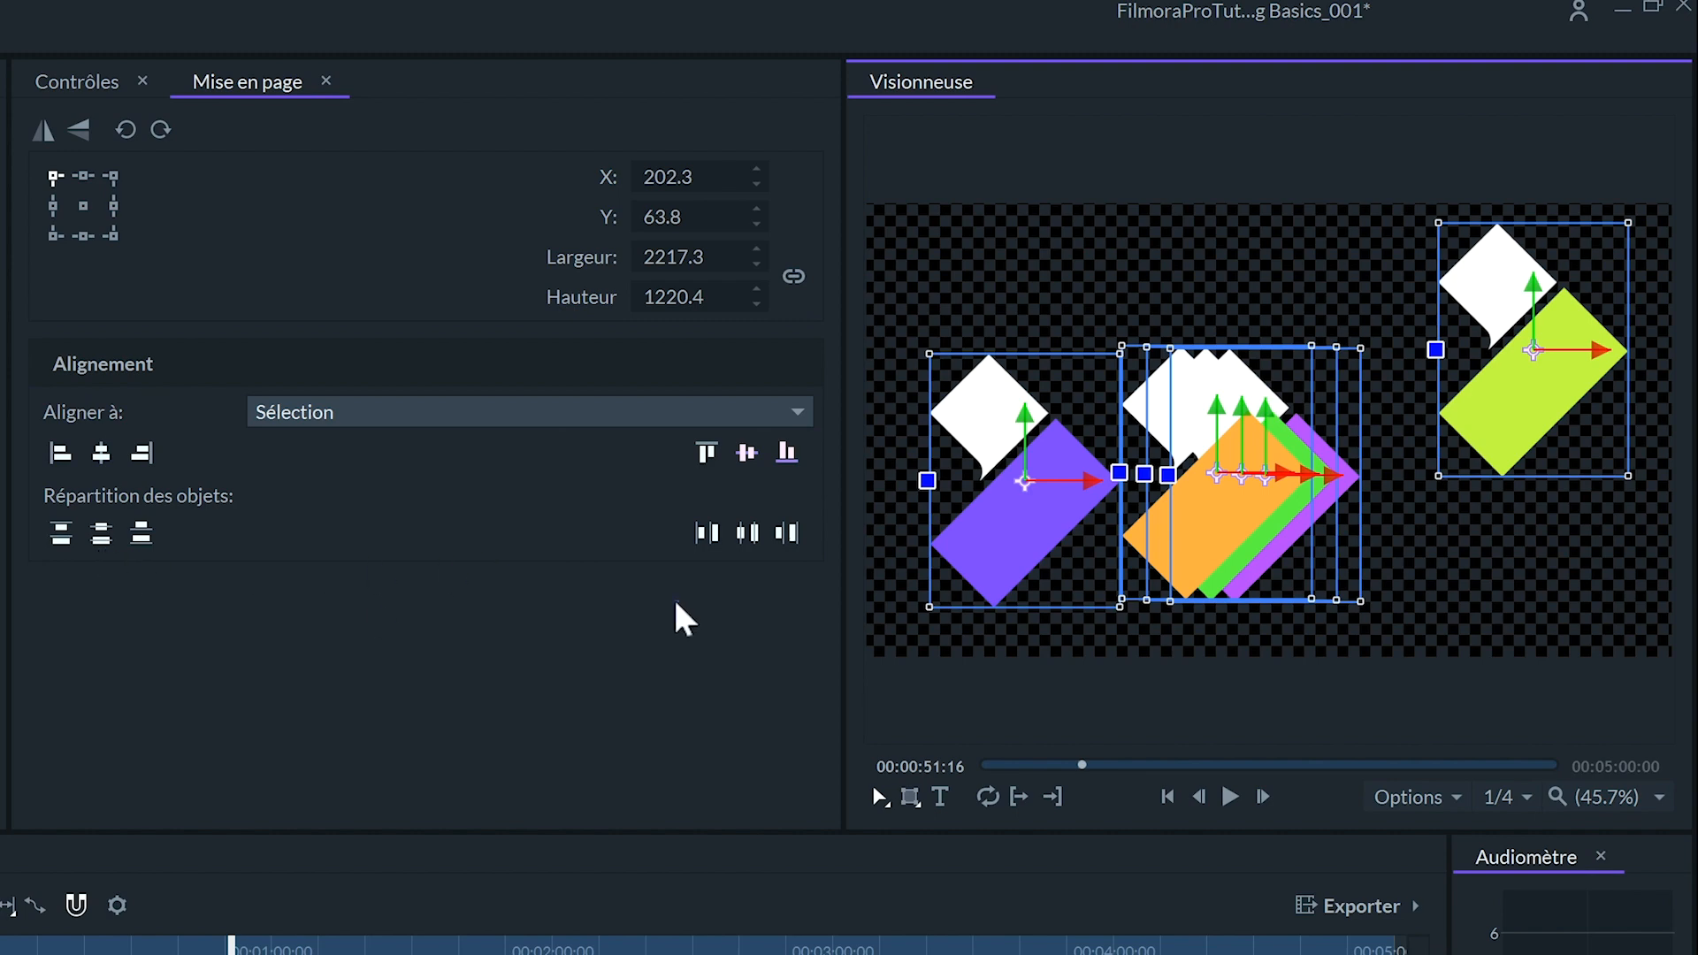
left_click(105, 533)
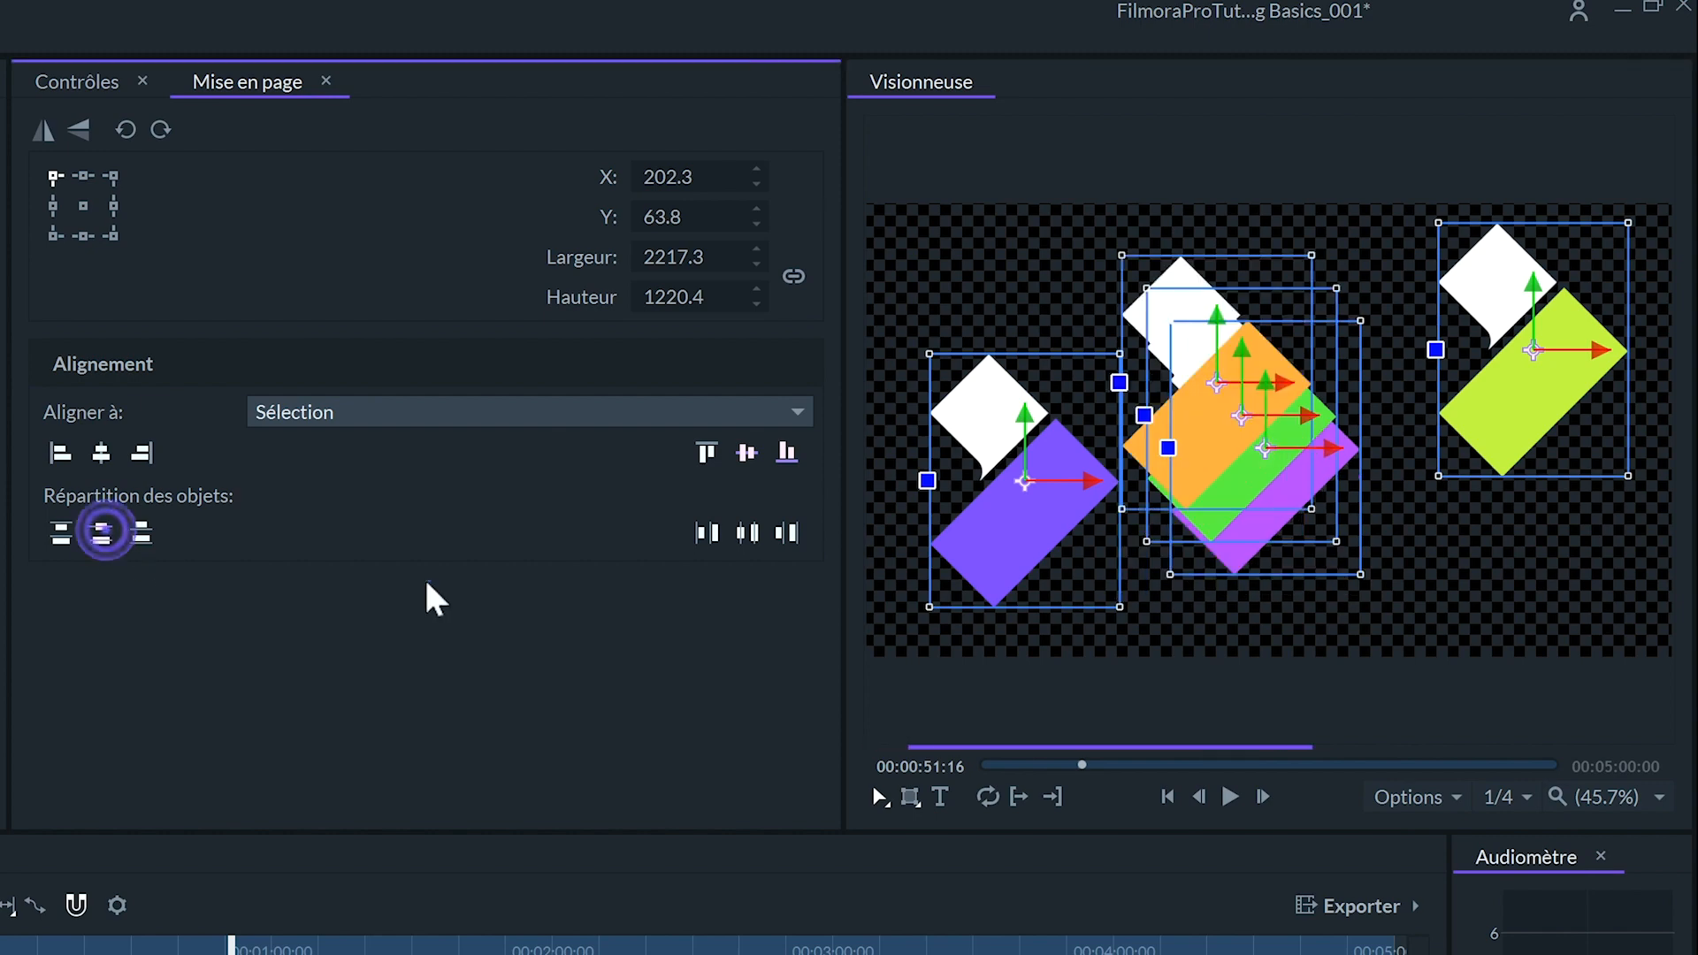
left_click(747, 532)
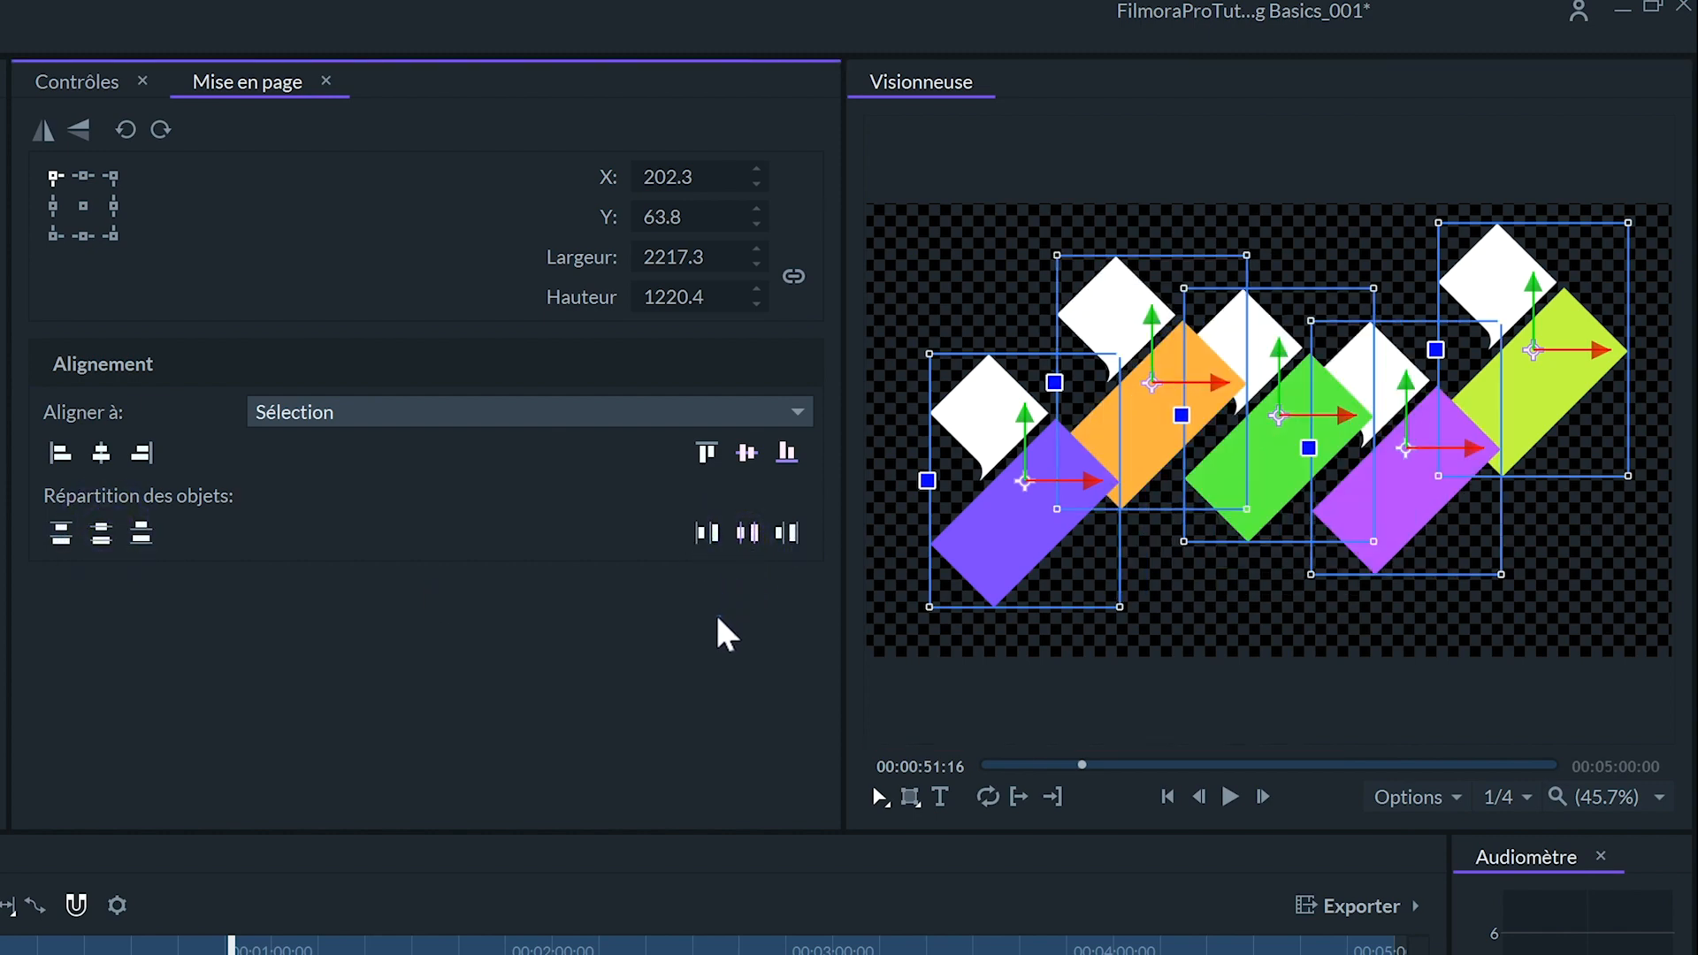
left_click(909, 626)
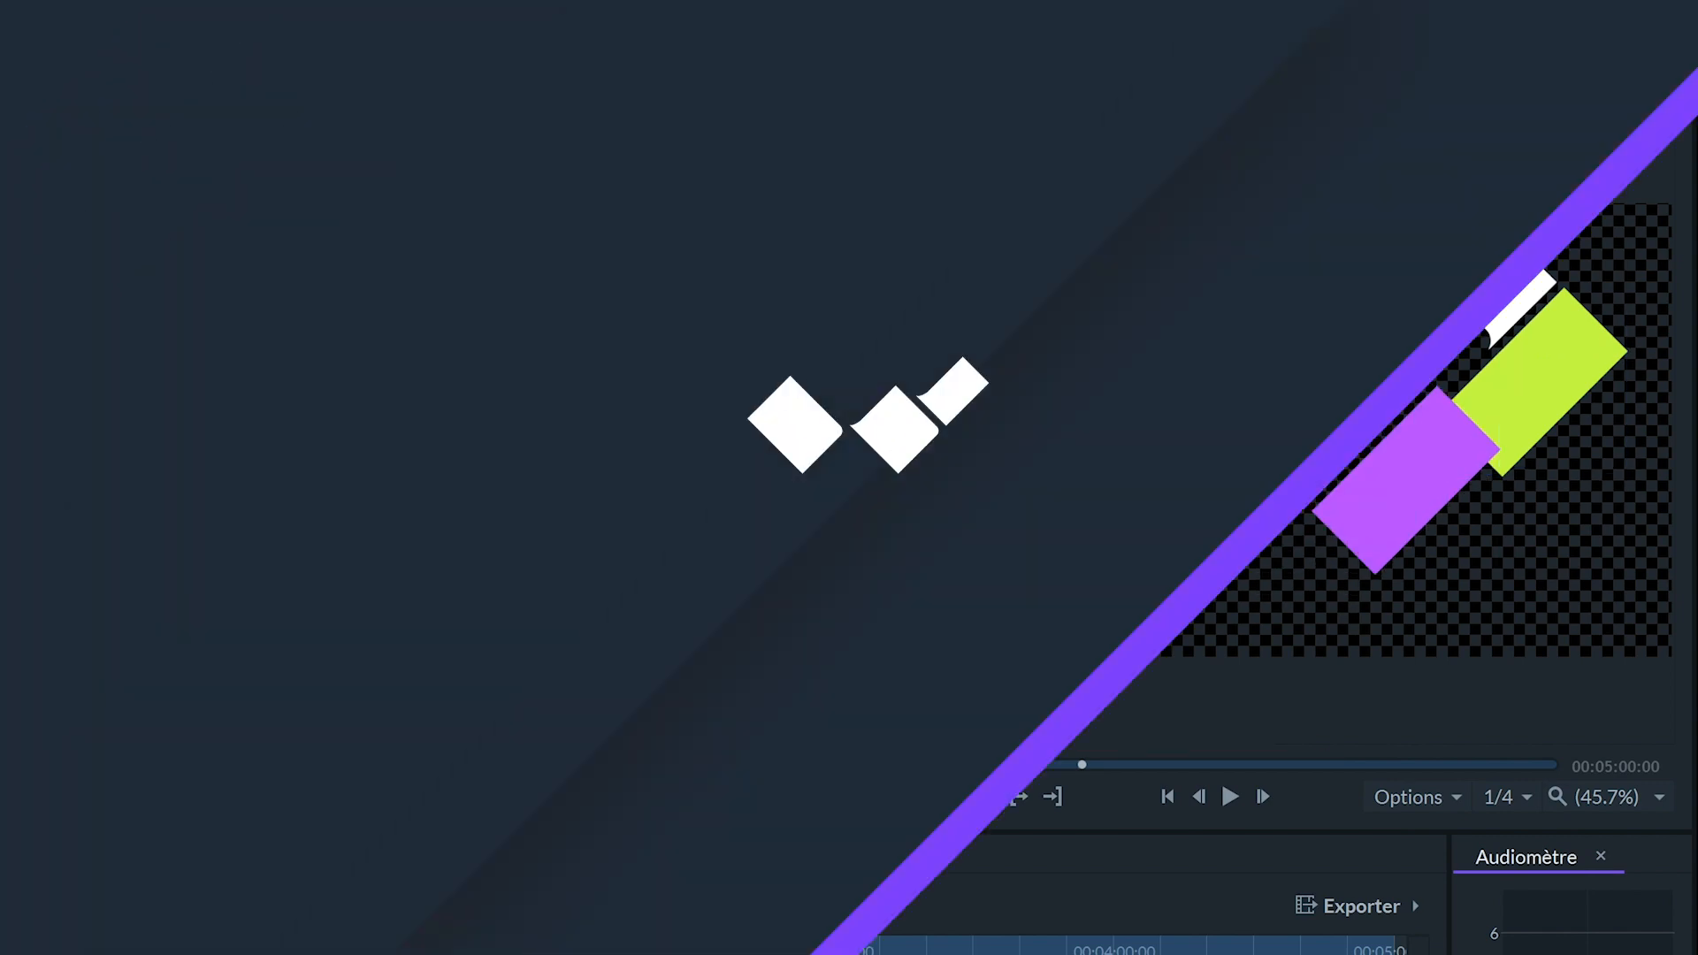